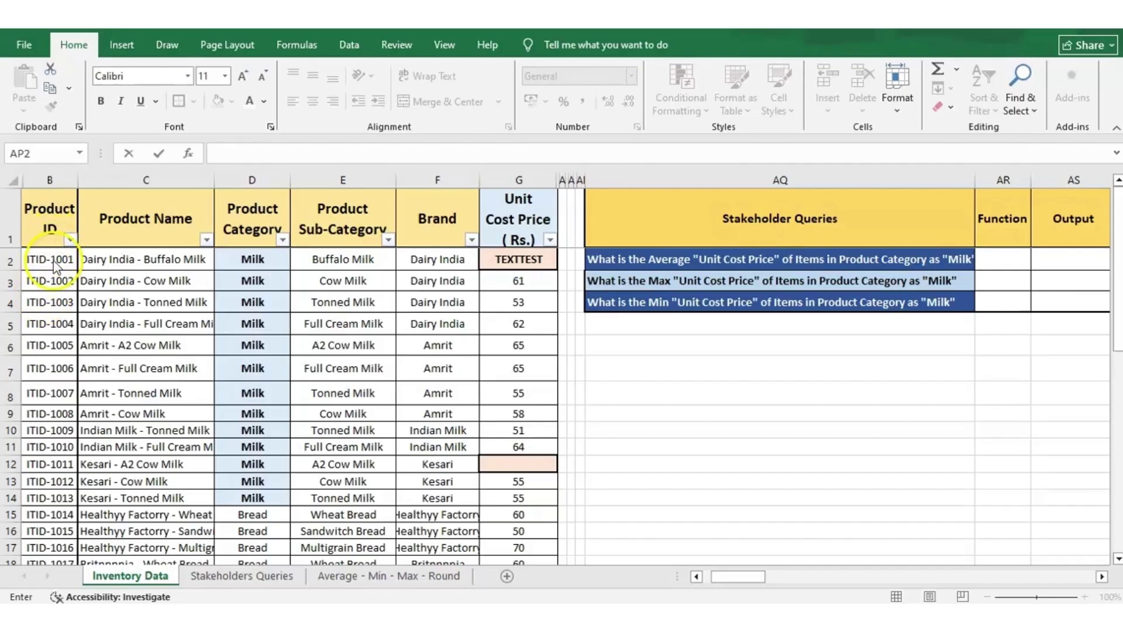
key(ctrl+z)
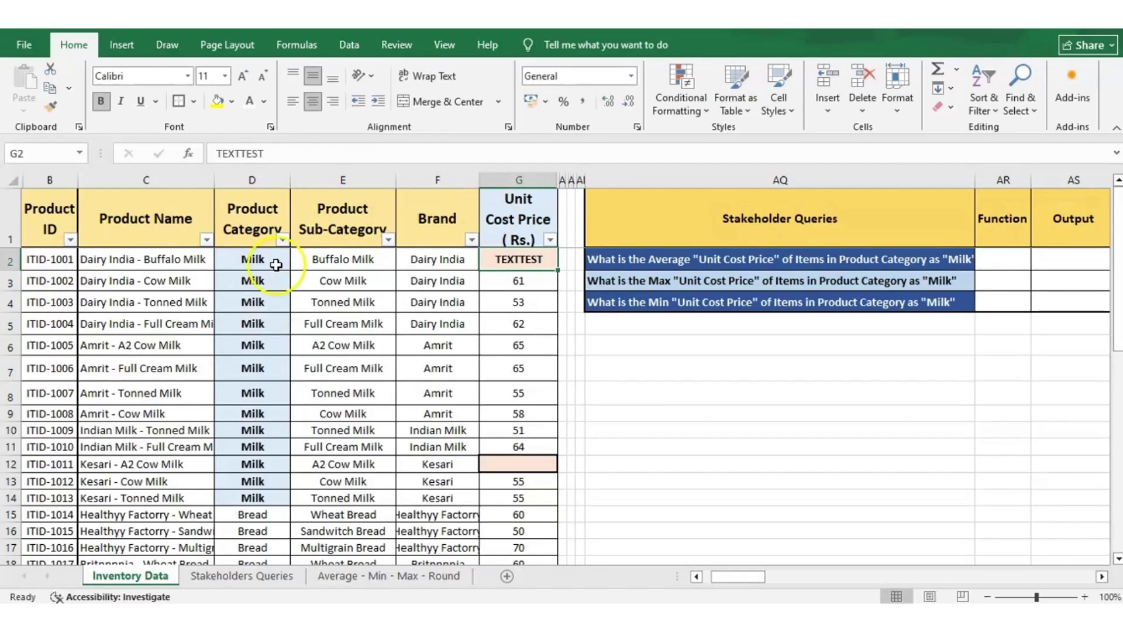
click(260, 260)
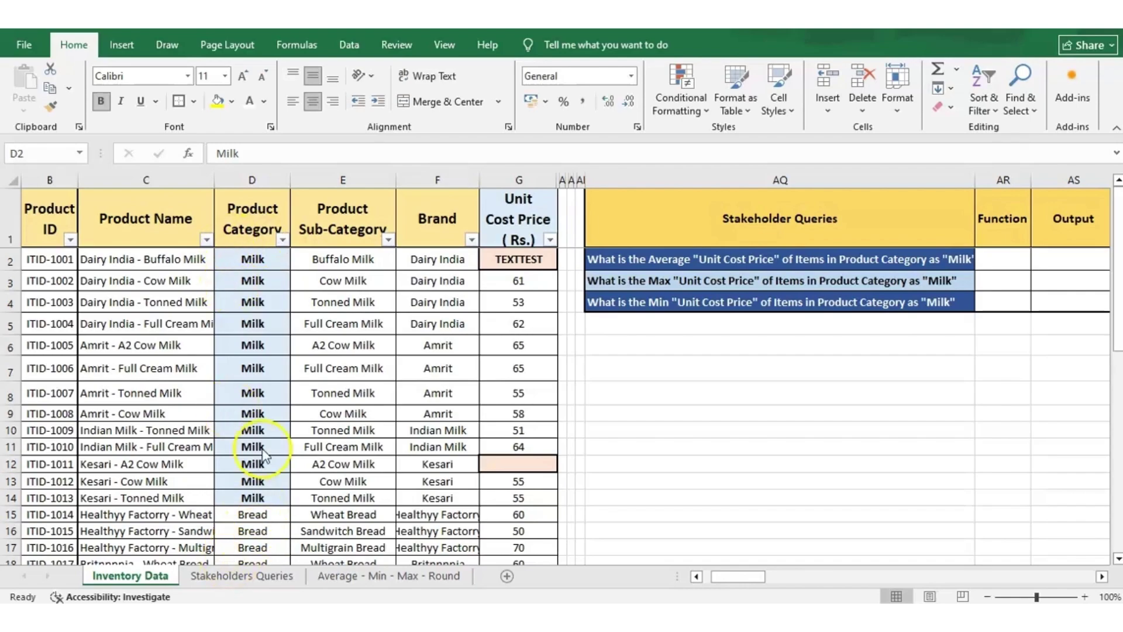
click(189, 462)
key(Down)
key(Down)
key(Down)
key(Down)
key(Down)
key(Down)
key(Down)
key(Down)
key(Down)
key(Down)
key(Down)
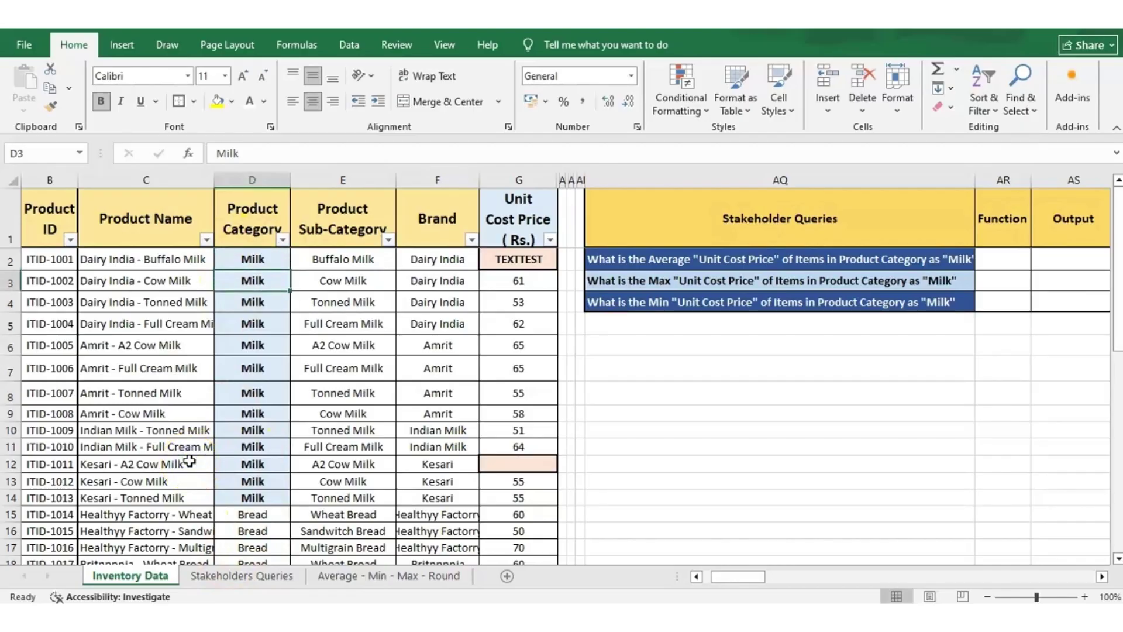
key(Down)
key(Down)
key(Down)
key(Down)
key(Down)
key(Down)
key(Down)
key(Down)
key(Down)
key(Down)
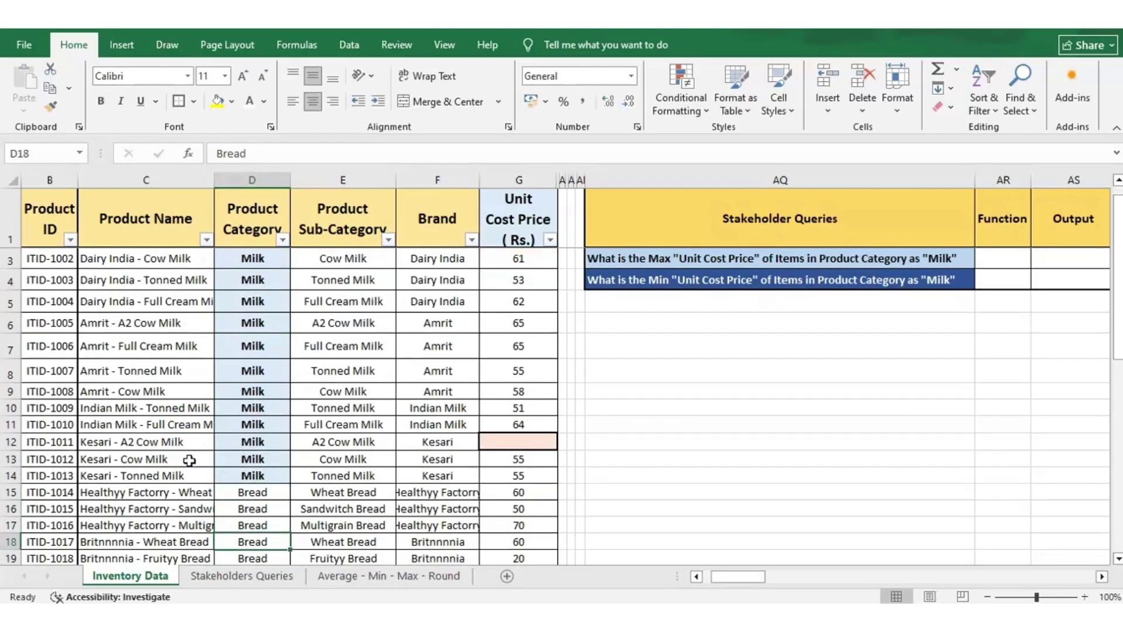
key(Down)
key(Down)
key(Down)
key(Down)
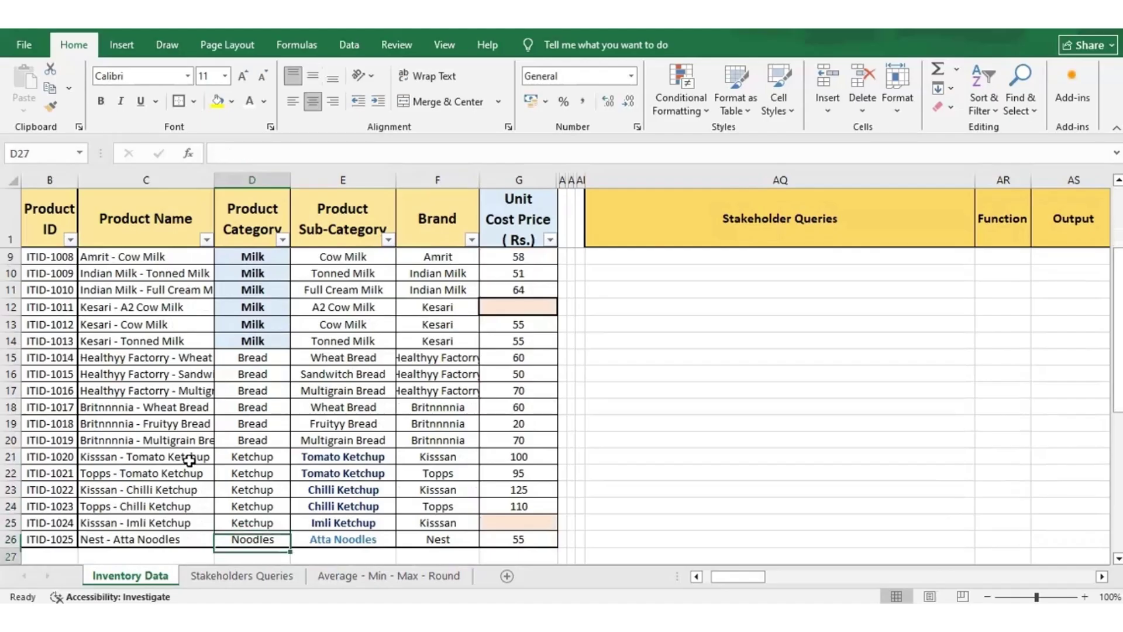
key(Up)
key(Up)
key(Up)
key(Up)
key(Up)
key(Up)
key(Up)
key(Up)
key(Up)
key(Up)
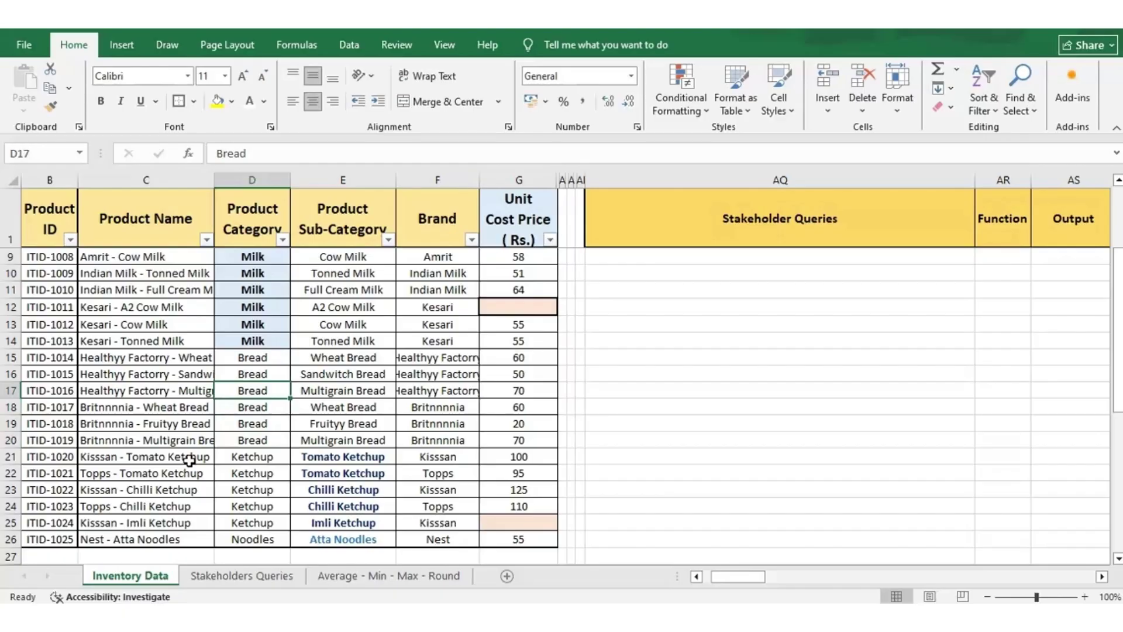
key(Up)
key(Up)
key(Up)
key(Up)
key(Up)
key(Up)
key(Up)
key(Up)
key(Up)
key(Up)
key(Up)
key(Up)
key(Up)
key(Up)
key(Up)
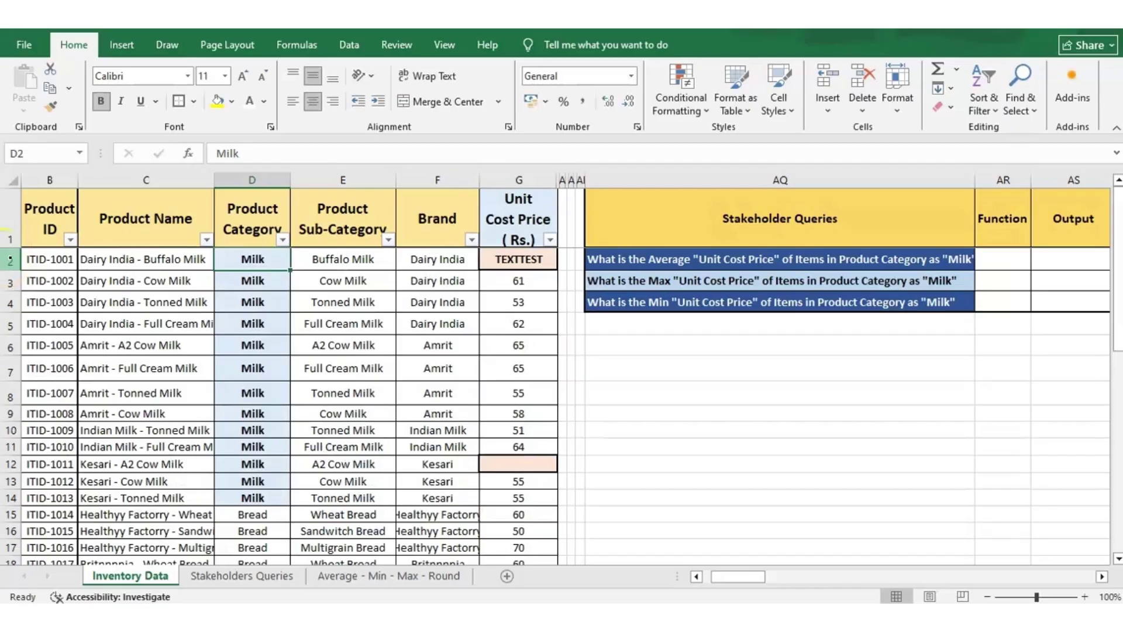
click(11, 498)
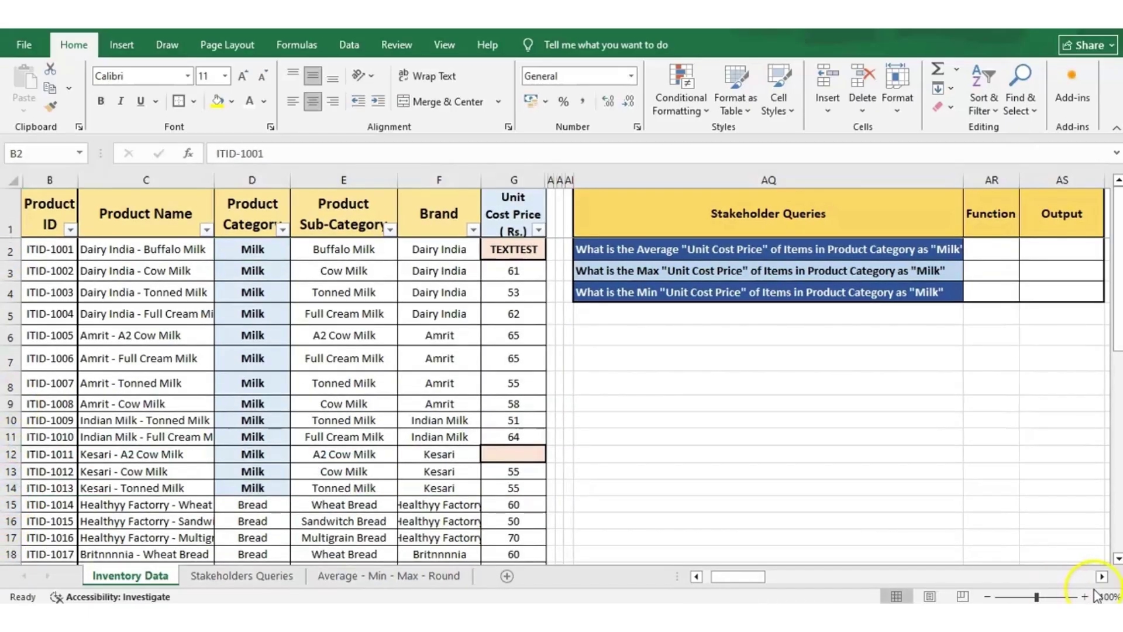
click(1085, 597)
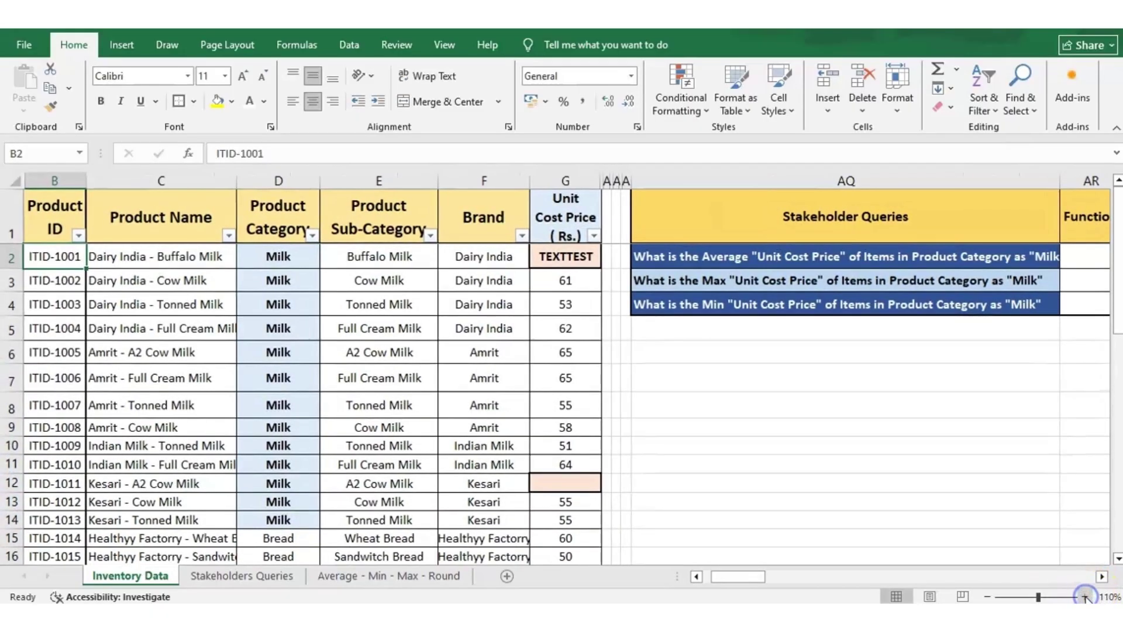
click(1086, 596)
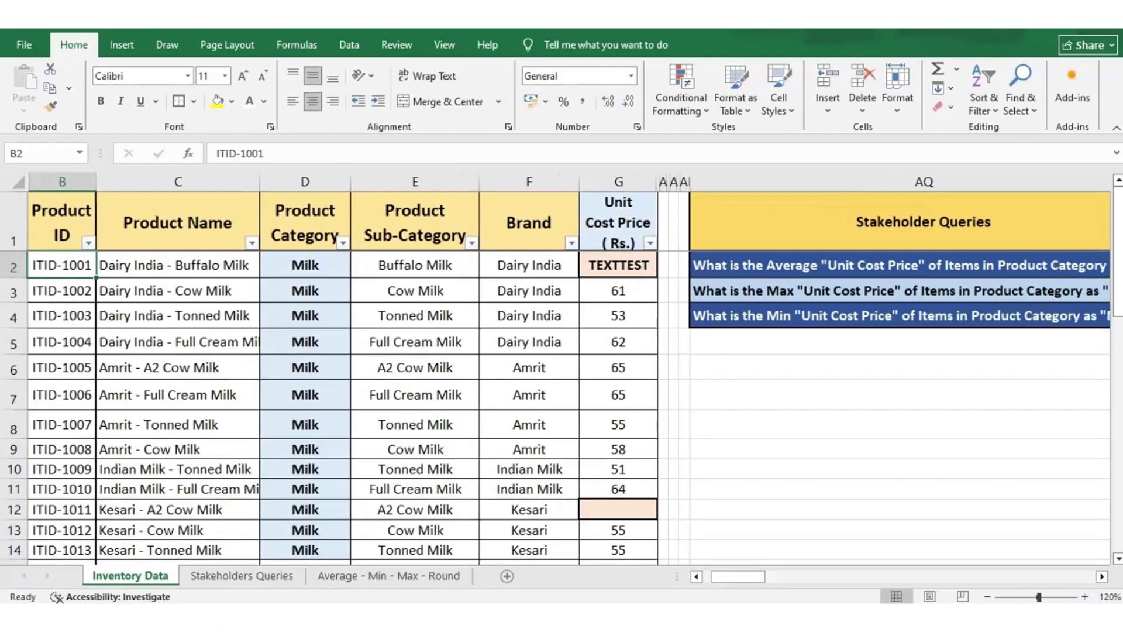
click(871, 266)
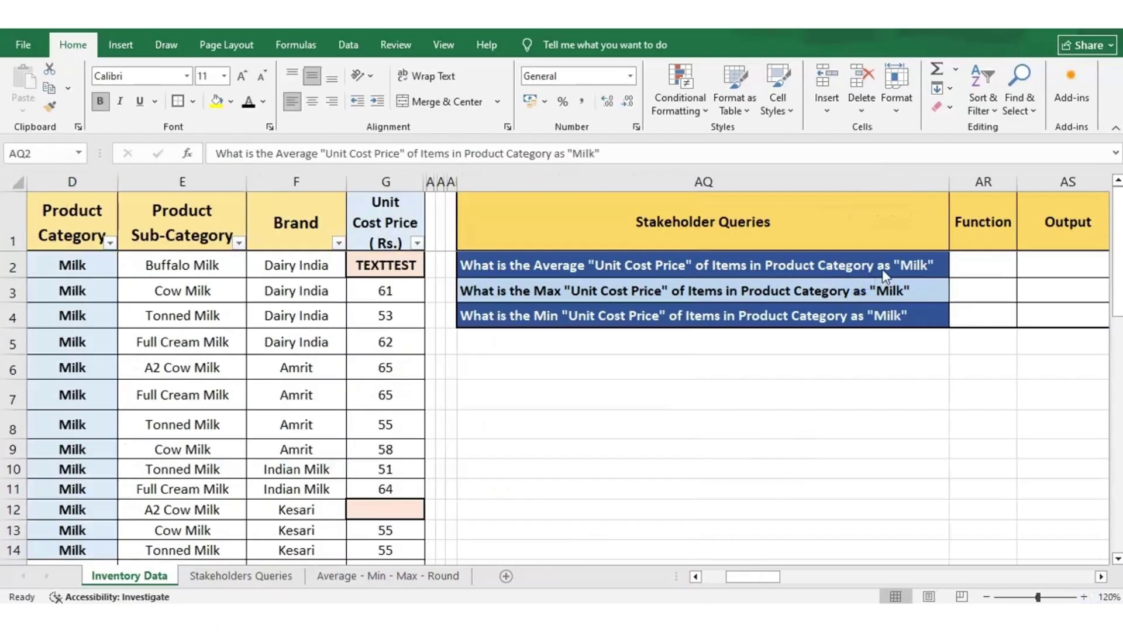
click(974, 266)
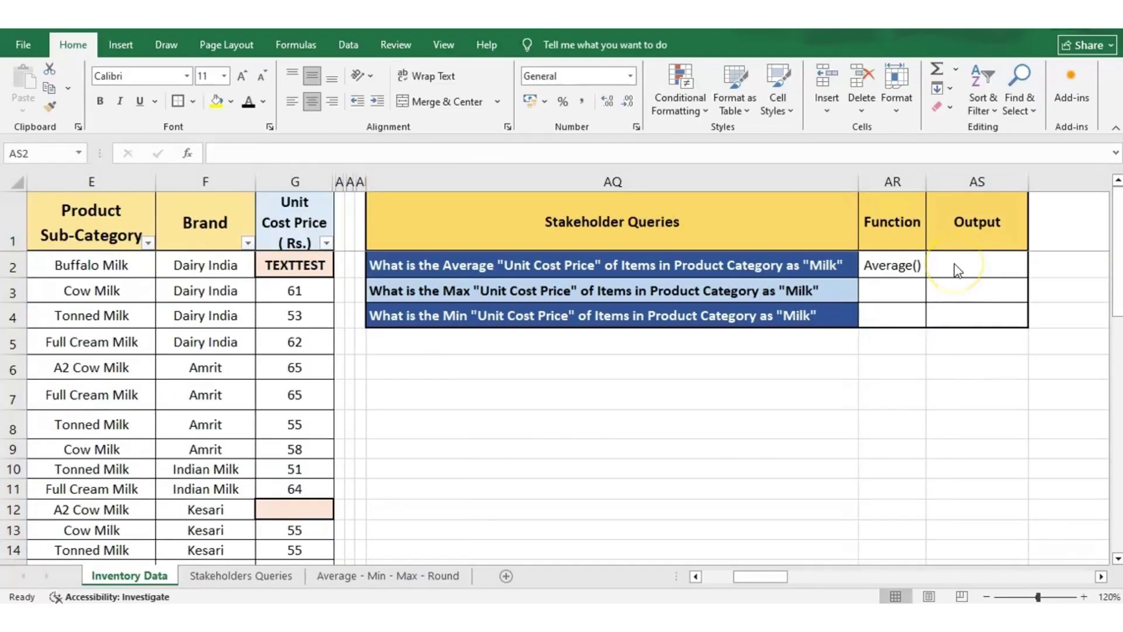
Step: Enter =AVERAGE(G2:G14) in AS2 to show the Milk average unit cost price, 58.54545455
click(958, 270)
double_click(957, 268)
text(=)
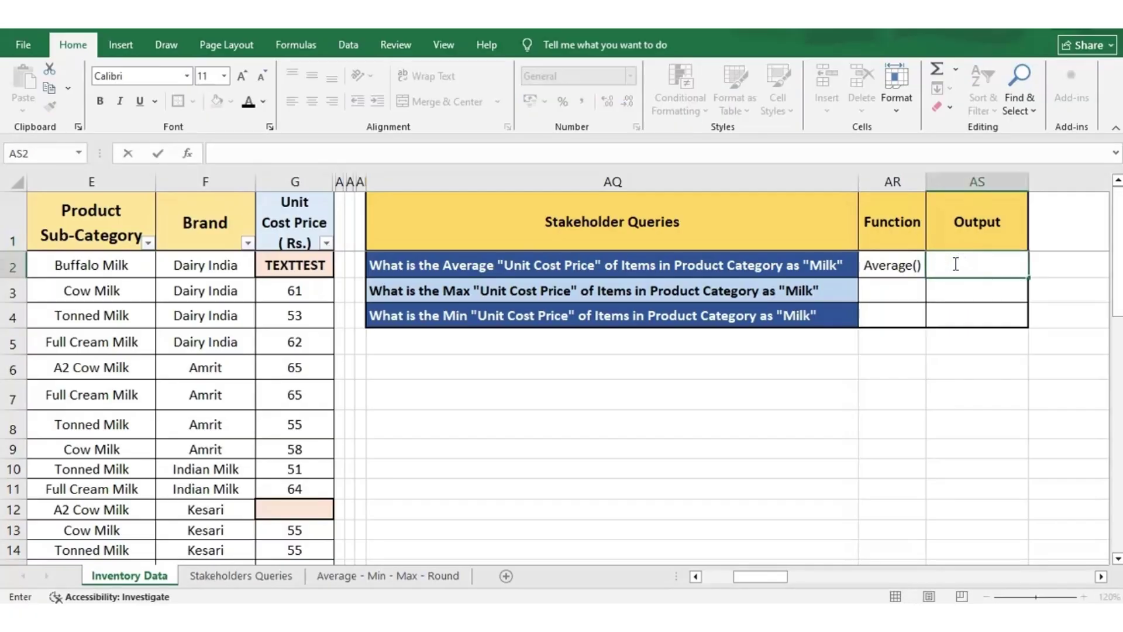
text(AV)
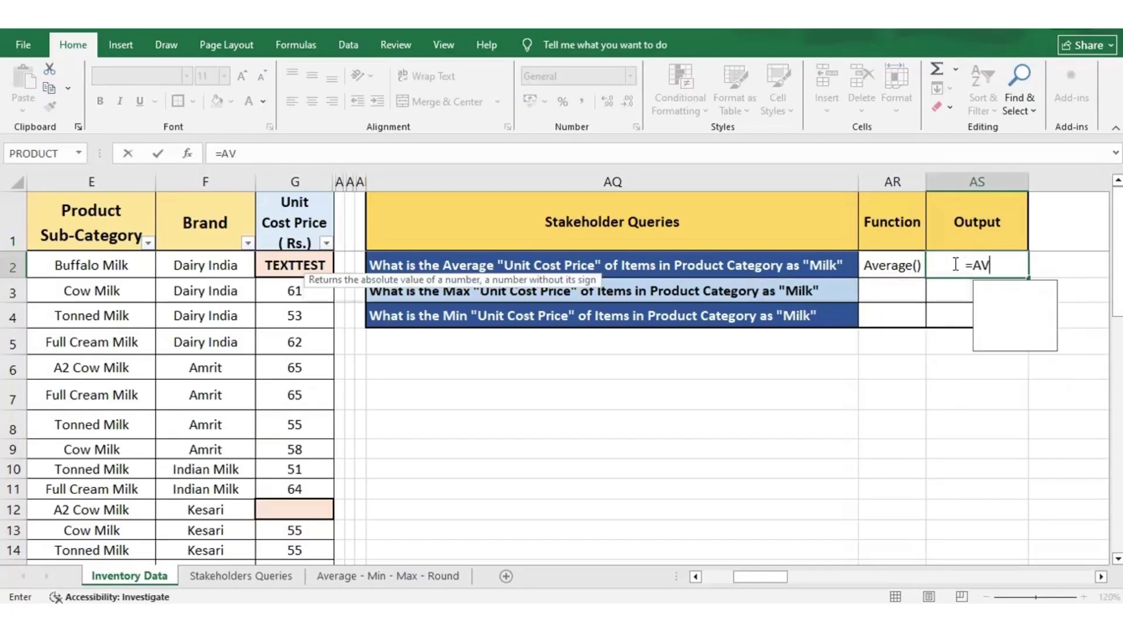
text(ERAGE()
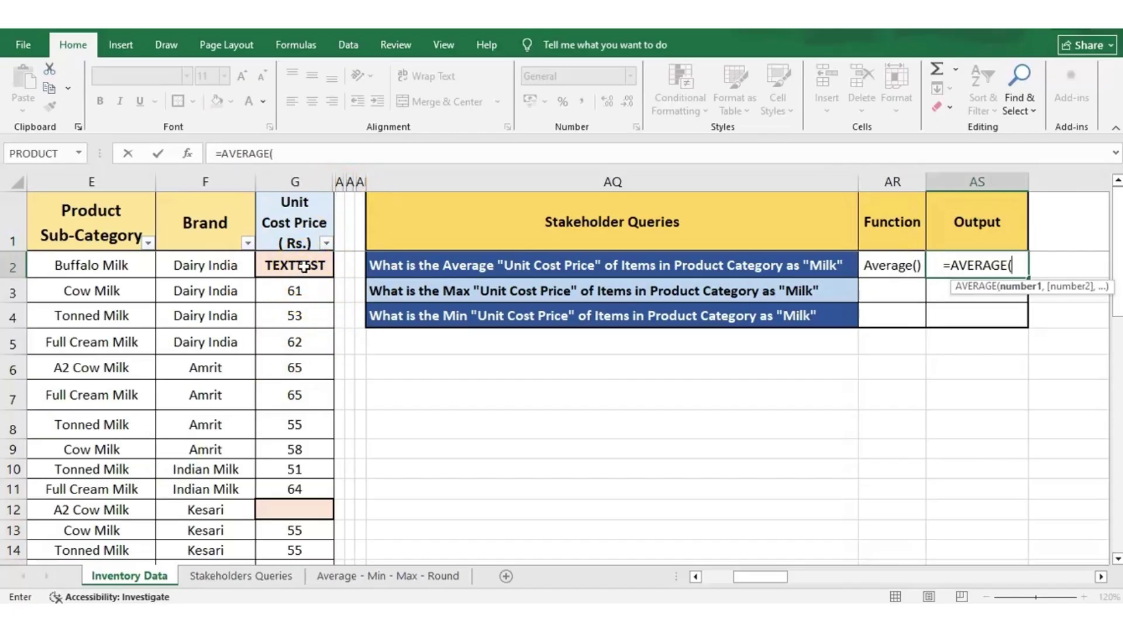
drag(303, 267, 294, 550)
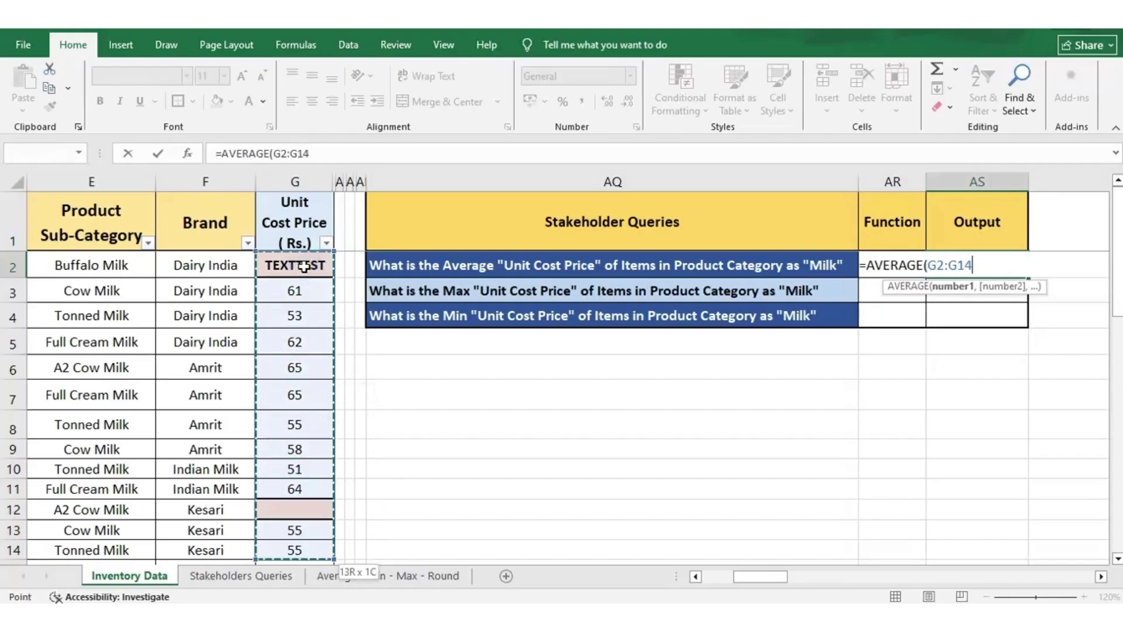
text())
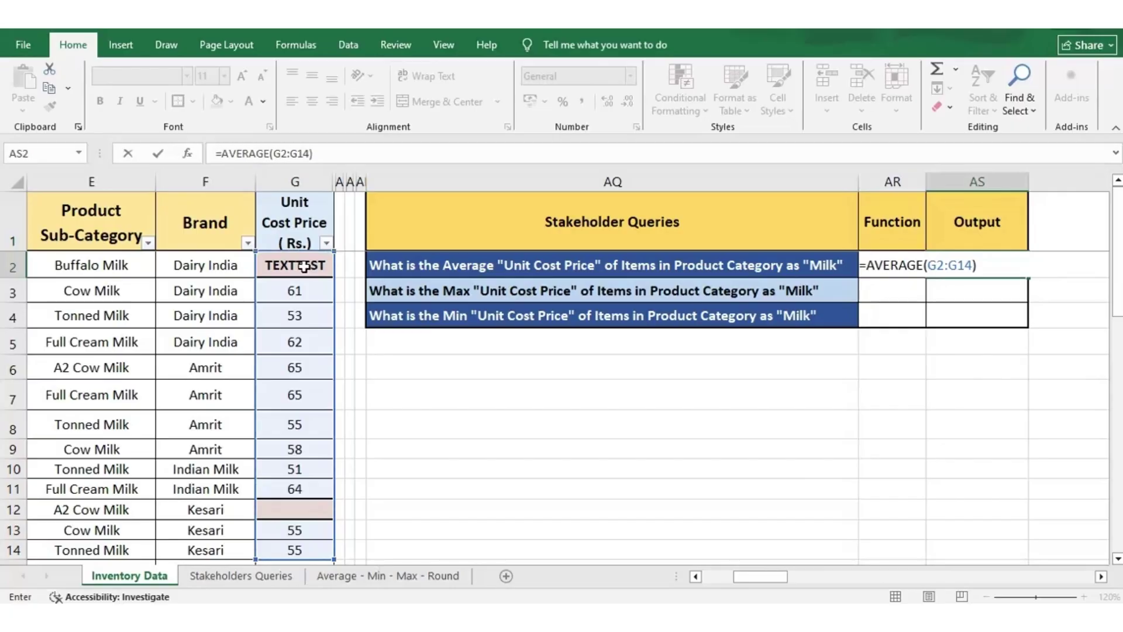
key(Return)
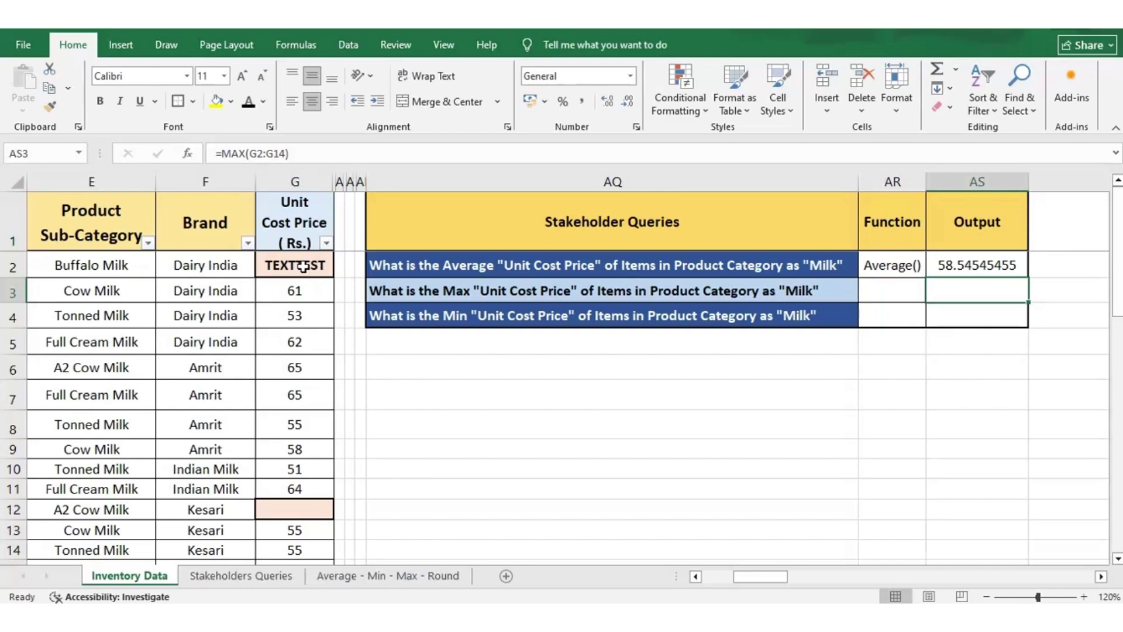
click(302, 267)
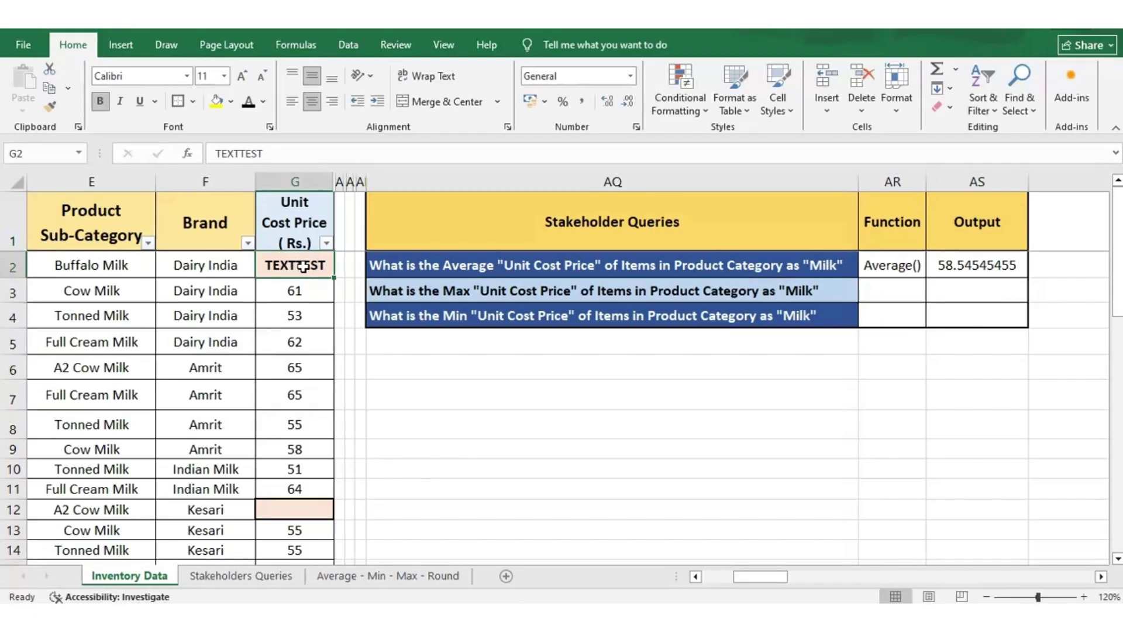
shift+click(302, 548)
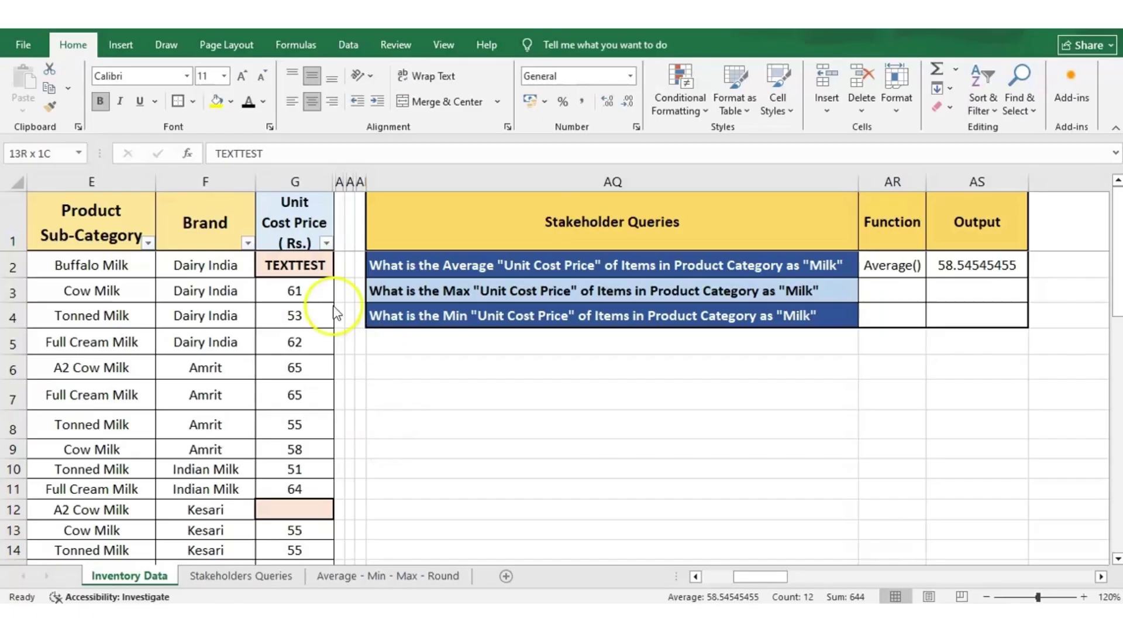
Step: Select the Milk unit cost prices from G3 down through G14
click(308, 292)
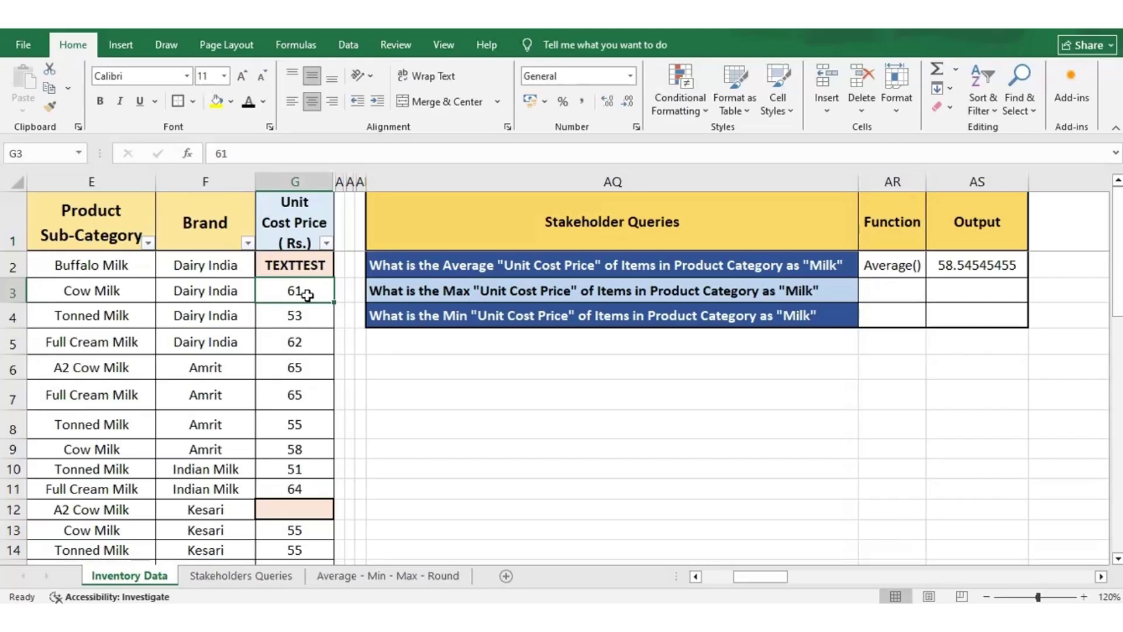
key(shift+Down)
key(shift+Down)
key(shift+Down)
key(shift+Down)
key(shift+Down)
key(shift+Down)
key(shift+Down)
key(shift+Down)
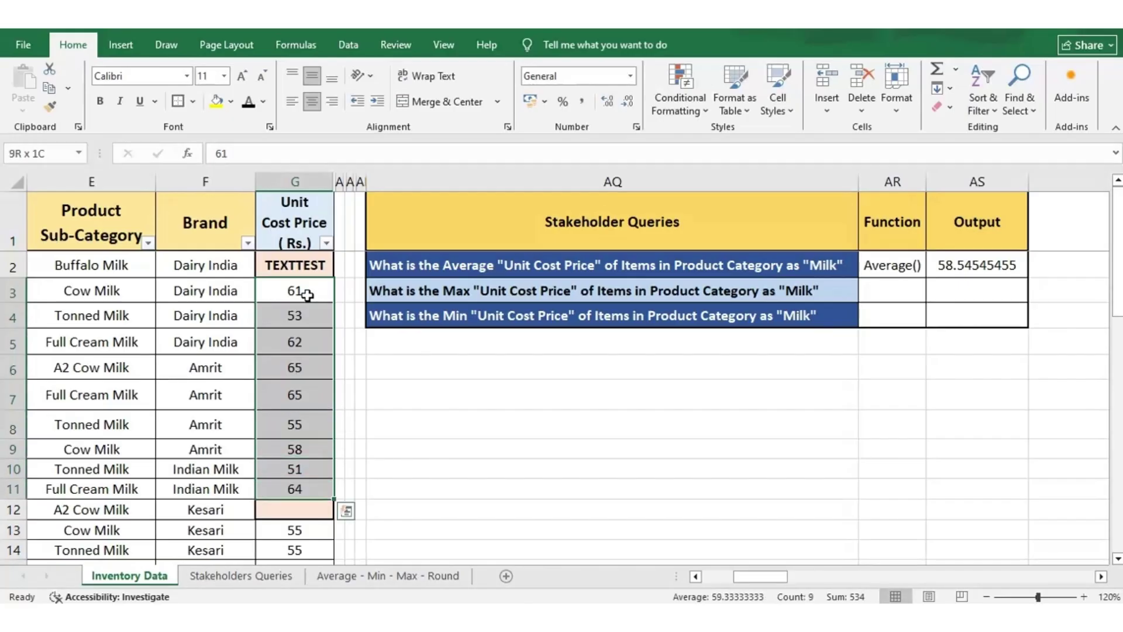
ctrl+click(277, 533)
ctrl+click(276, 550)
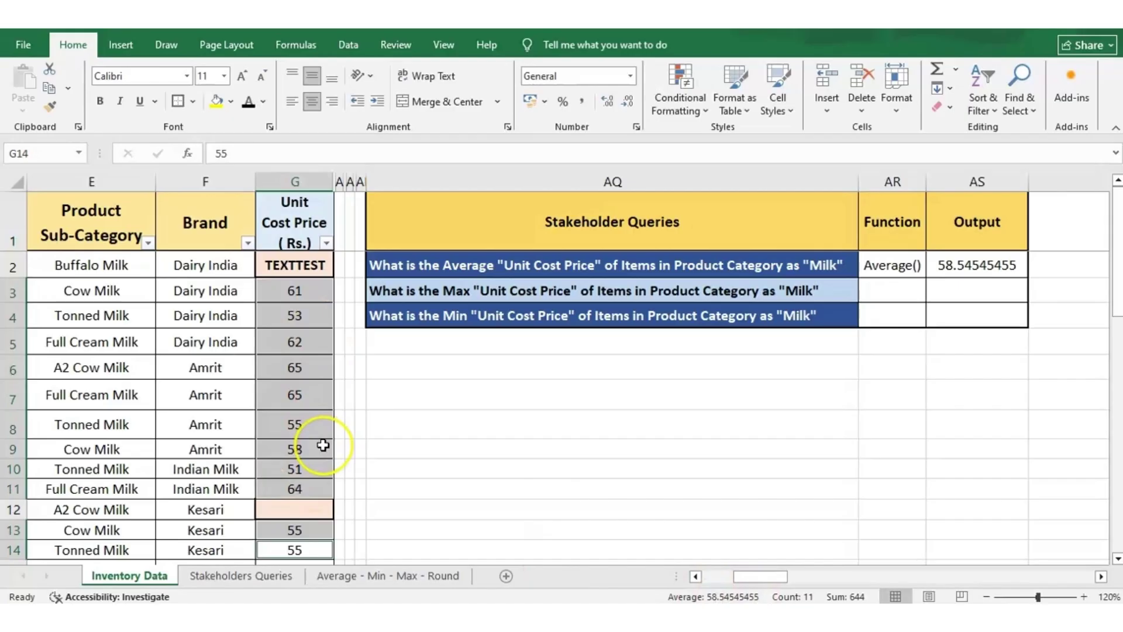
Step: Check the TEXTTEST entry in G2 and blank G12, then enter Max() for the max query
click(313, 263)
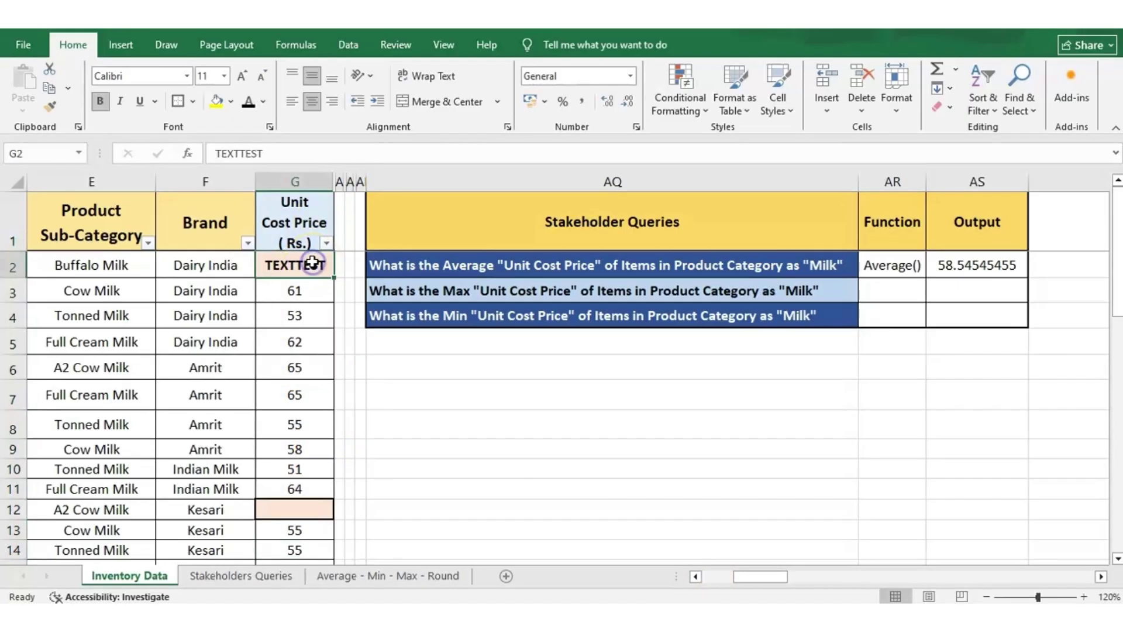
click(280, 513)
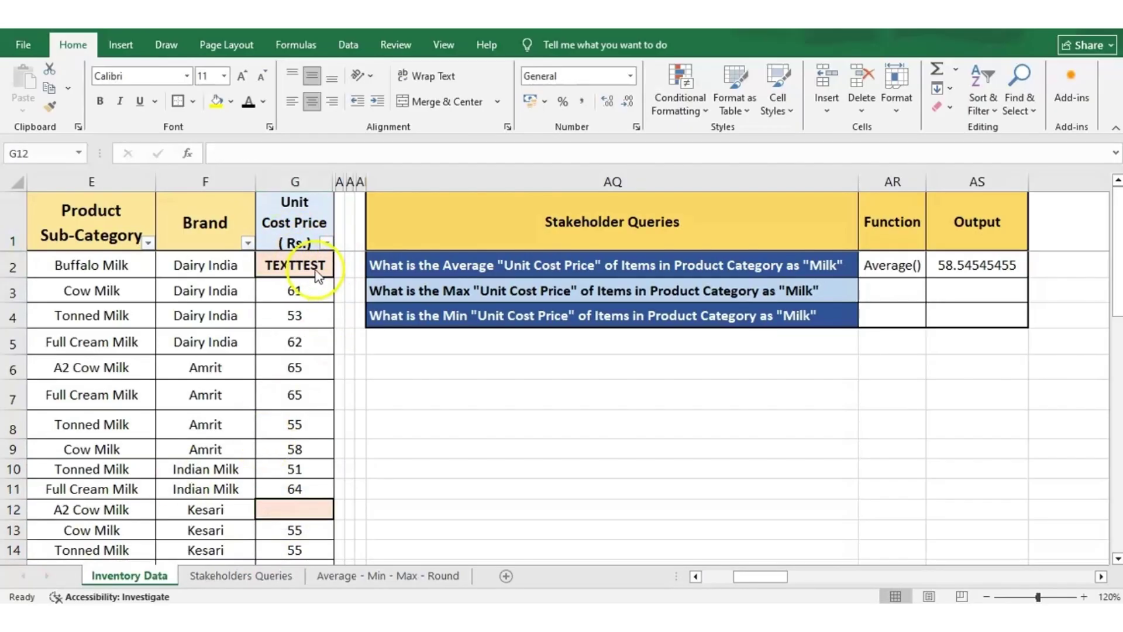
click(297, 515)
click(165, 435)
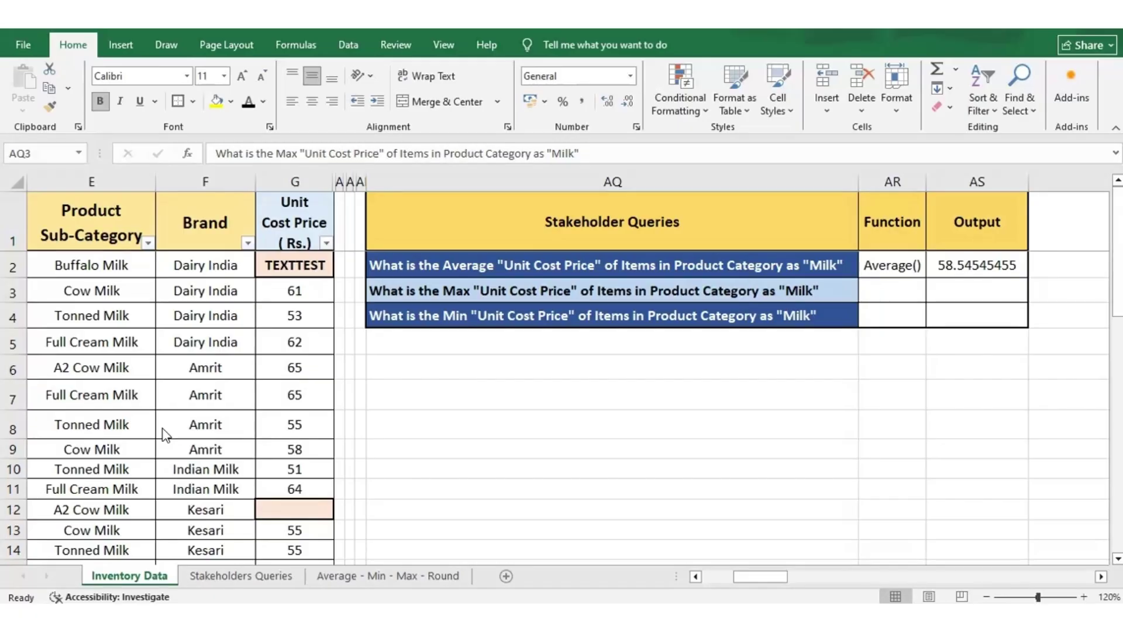
click(944, 289)
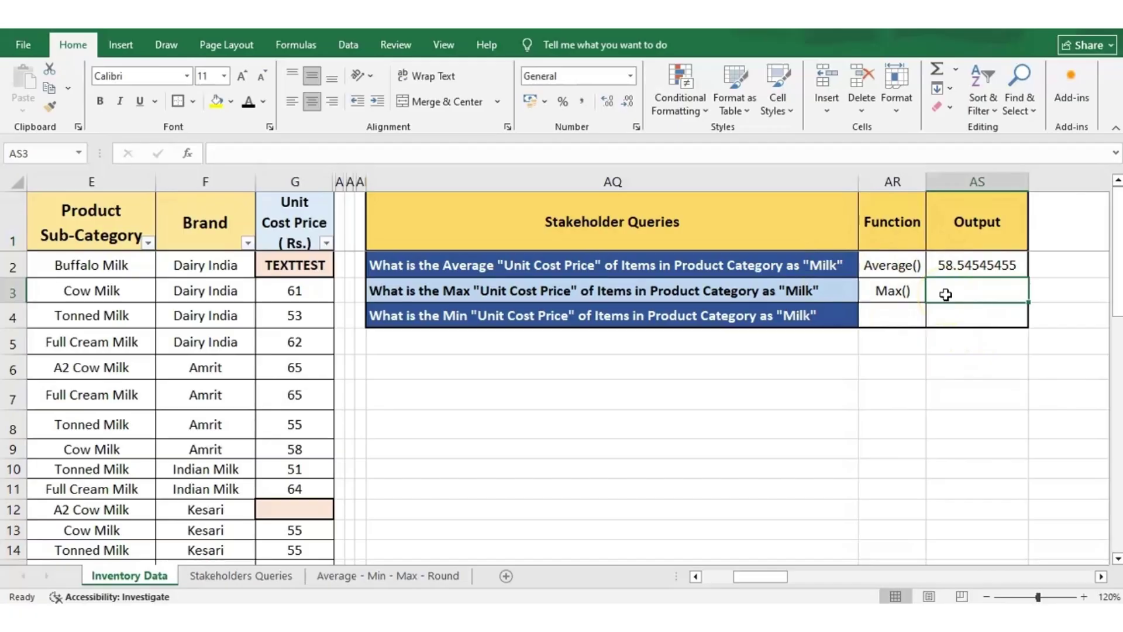
Step: Enter =MAX(G2:G14) in AS3, giving a maximum Milk unit cost price of 65
click(946, 295)
text(=)
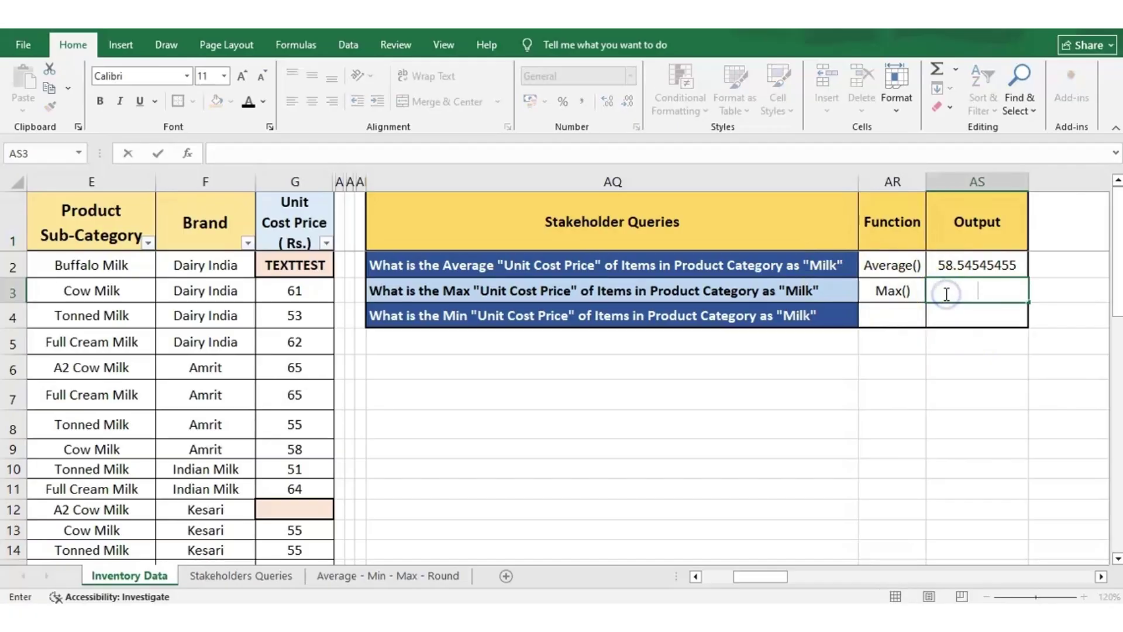
text(MA)
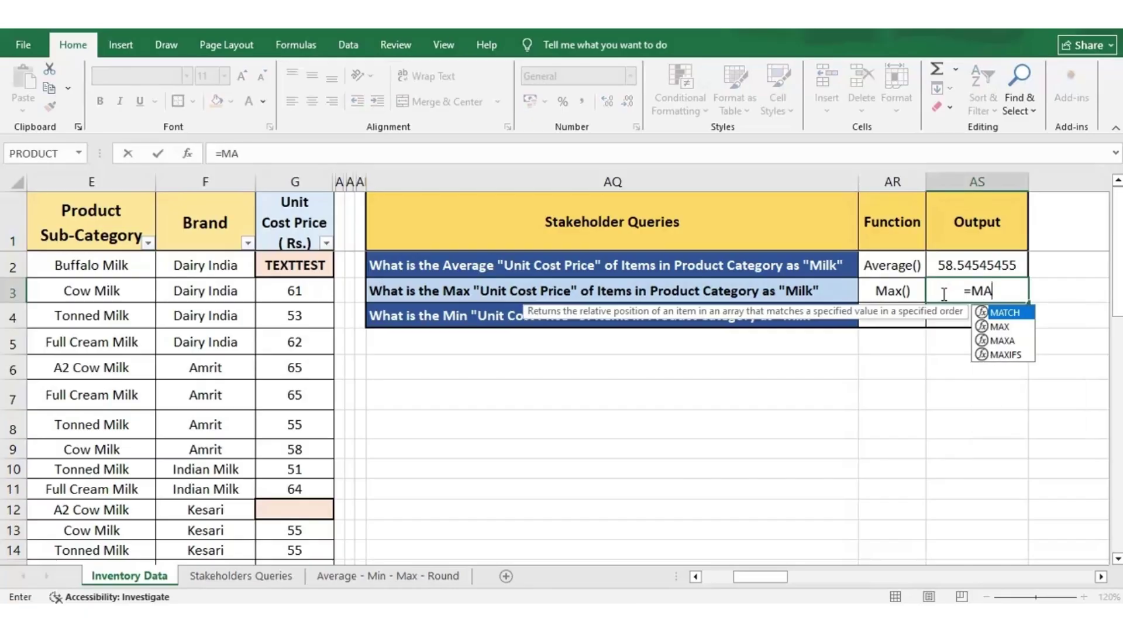
text(X()
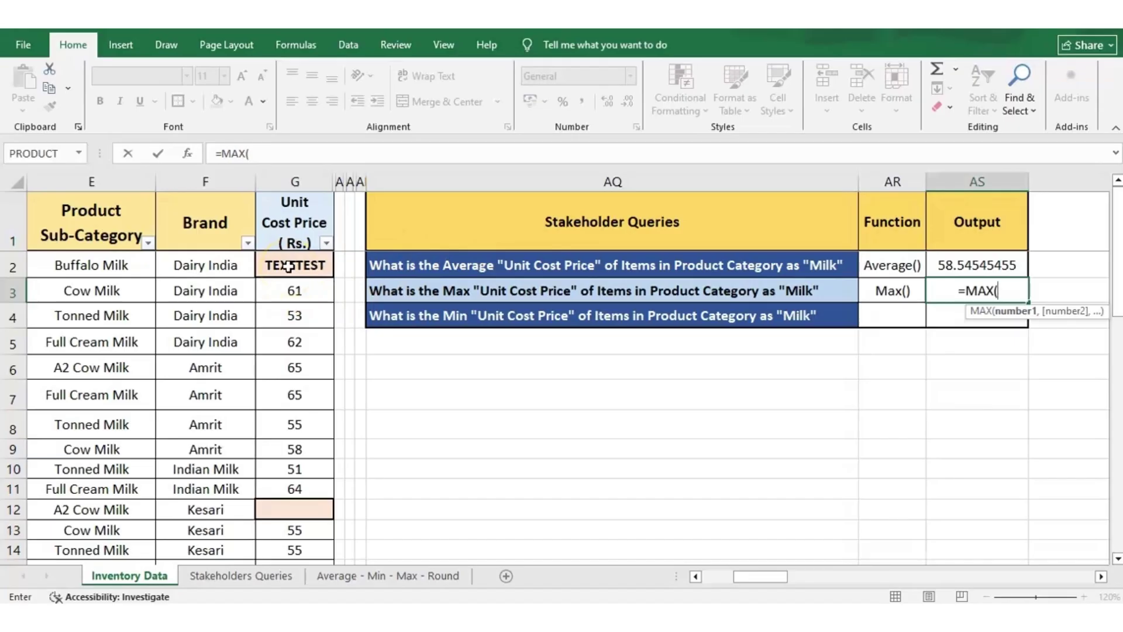
drag(289, 266, 280, 545)
text())
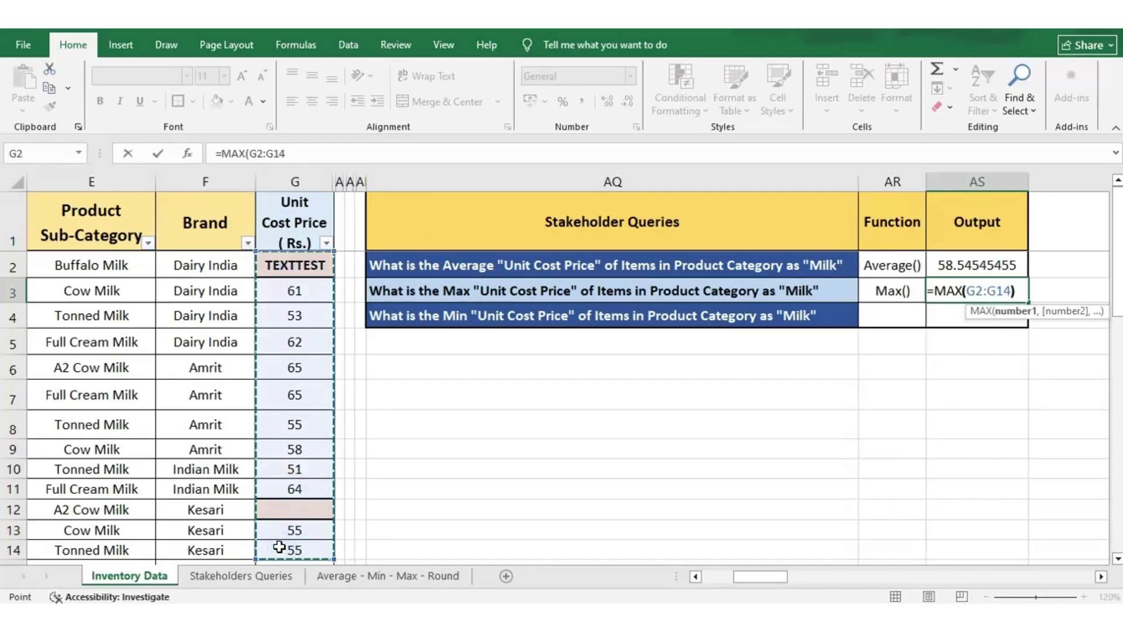
key(Return)
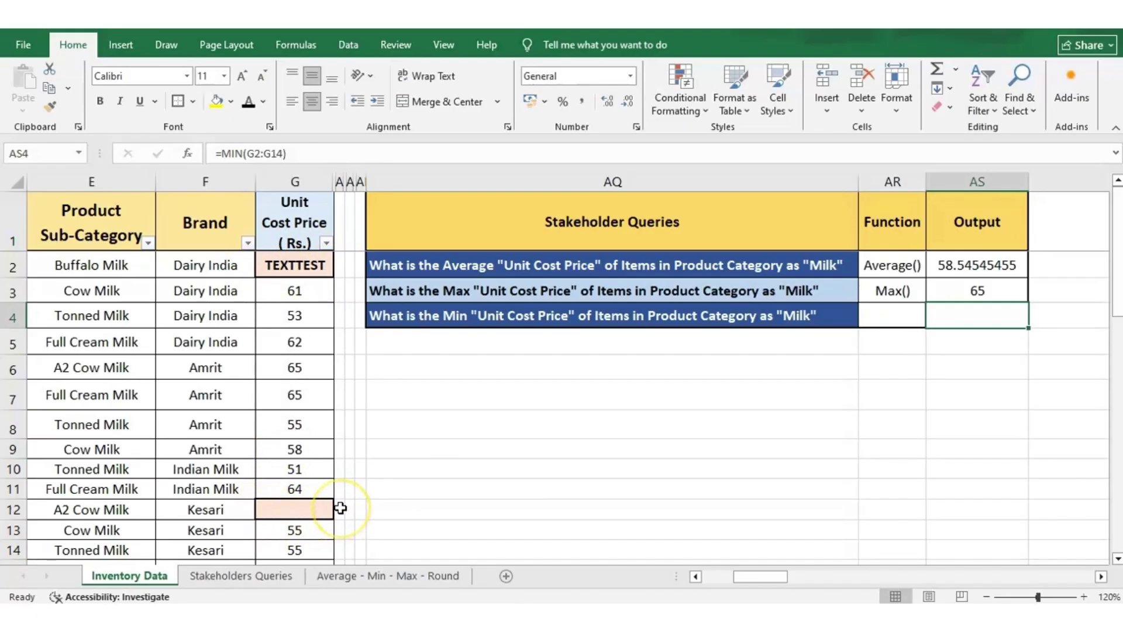
click(298, 266)
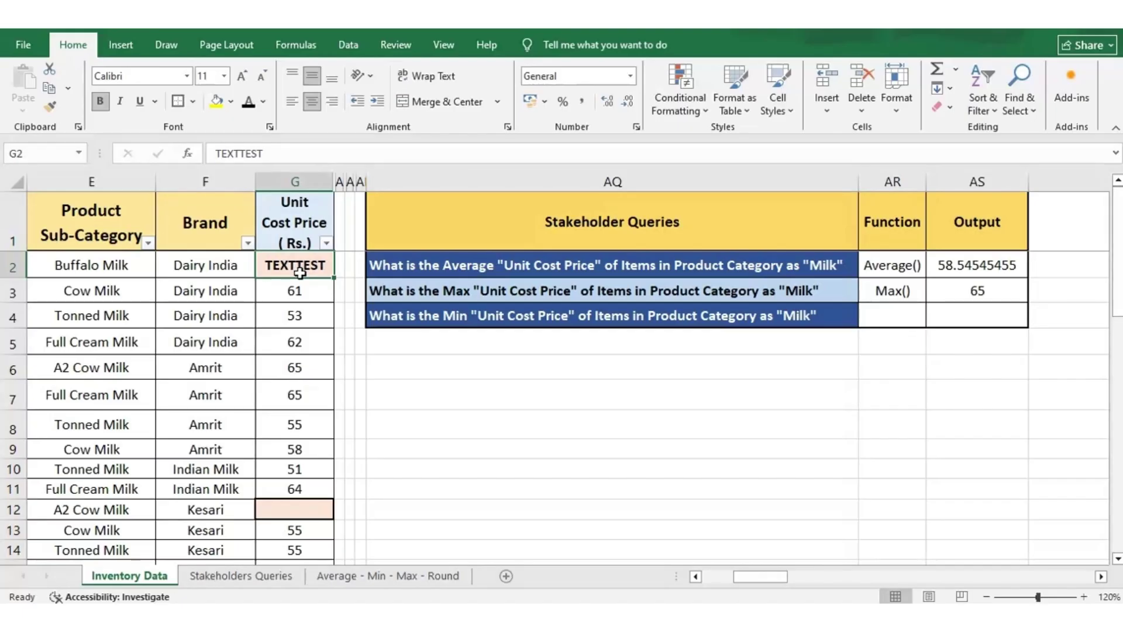
click(977, 341)
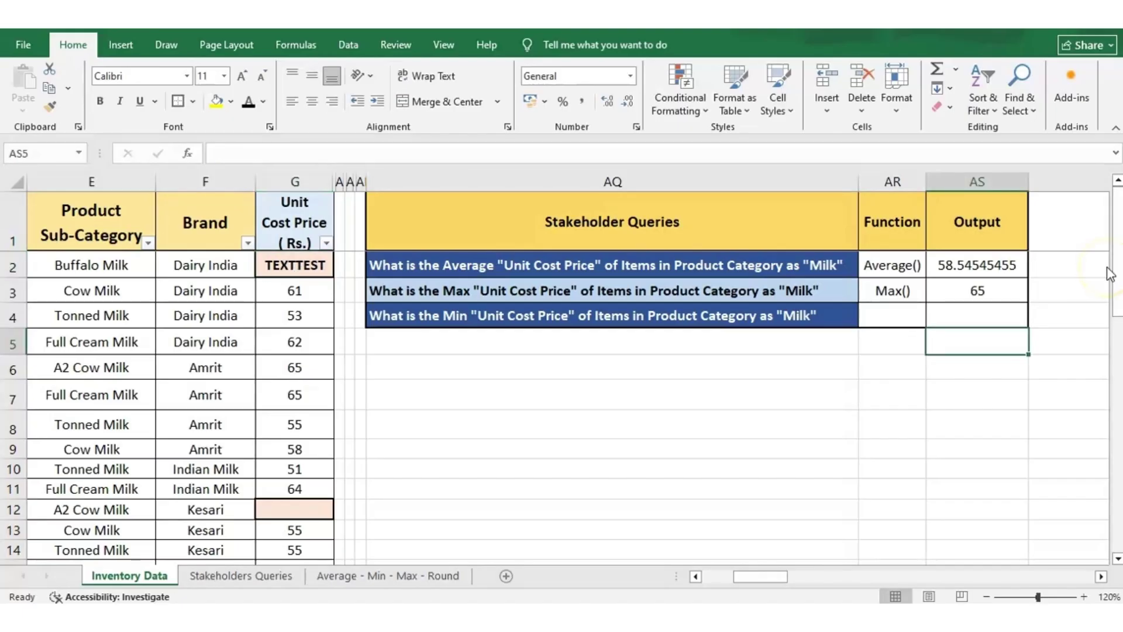
text(=)
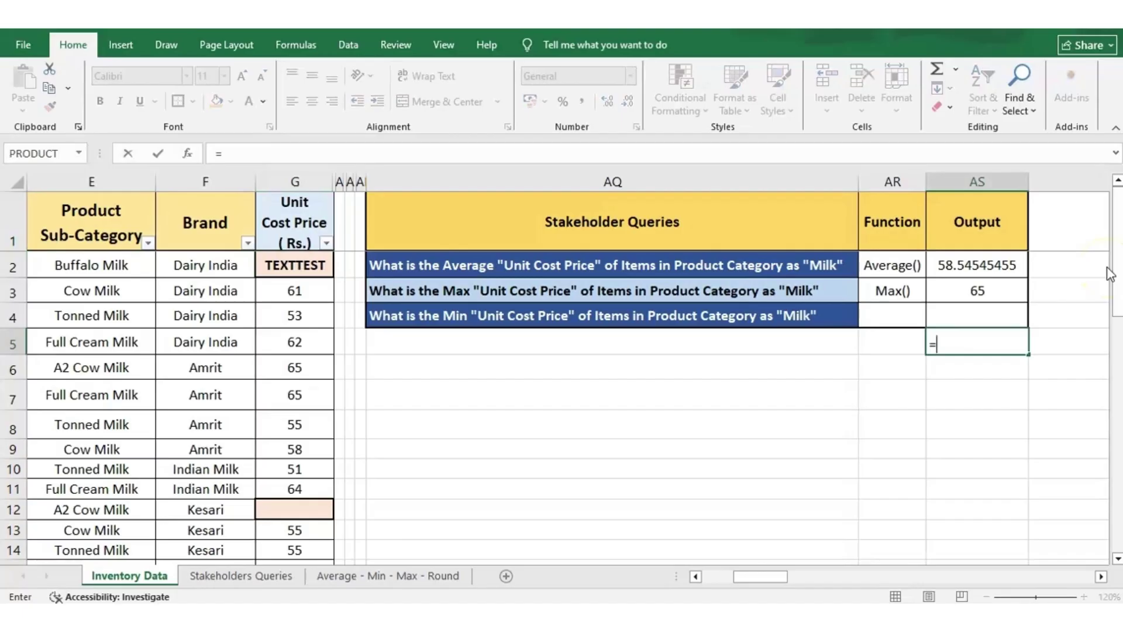
text(MAX)
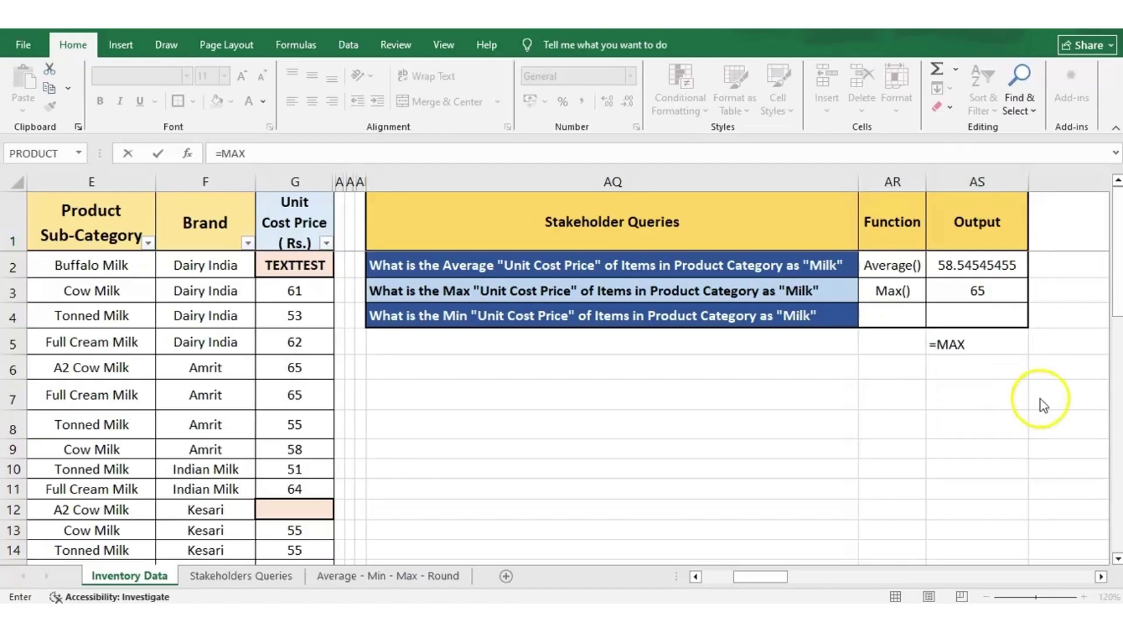
click(972, 344)
text(()
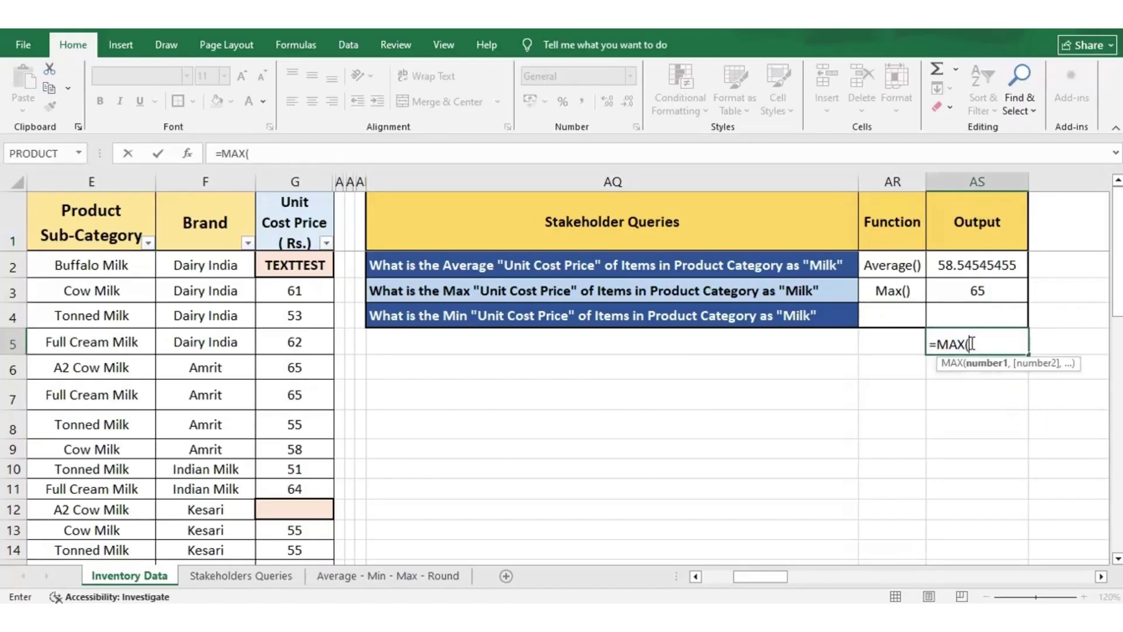
click(293, 290)
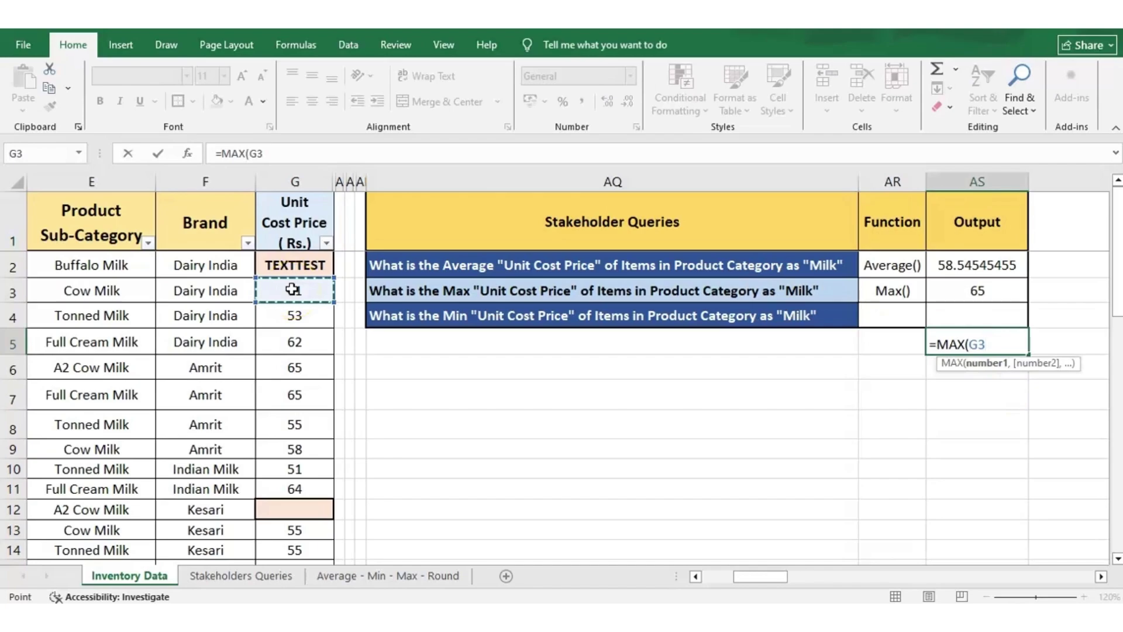
drag(293, 289, 295, 489)
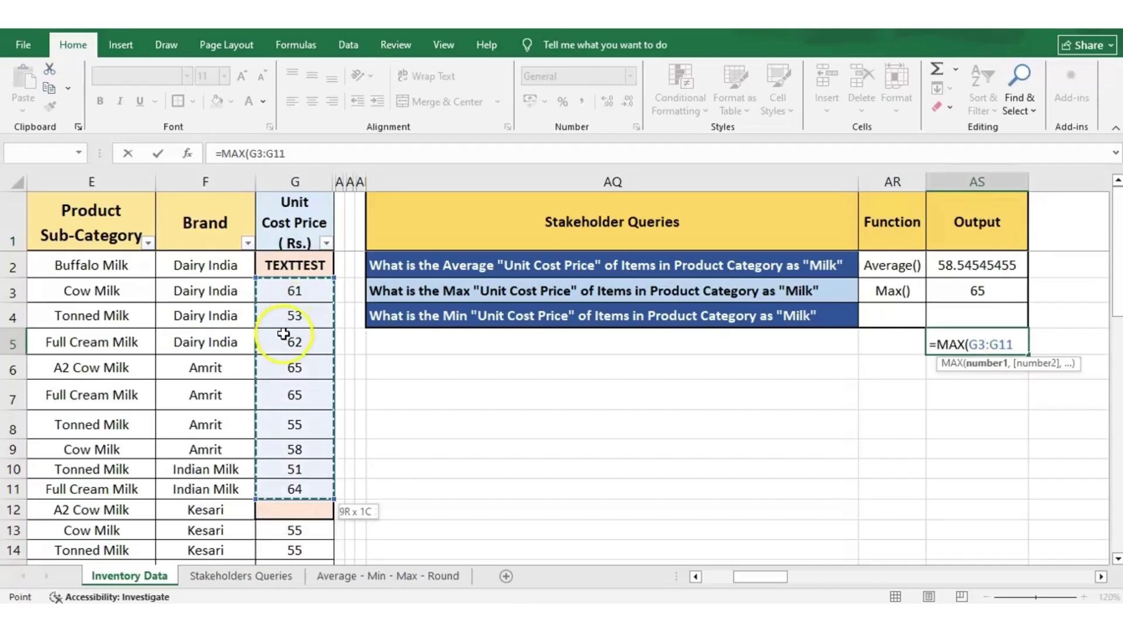
text(,)
click(302, 530)
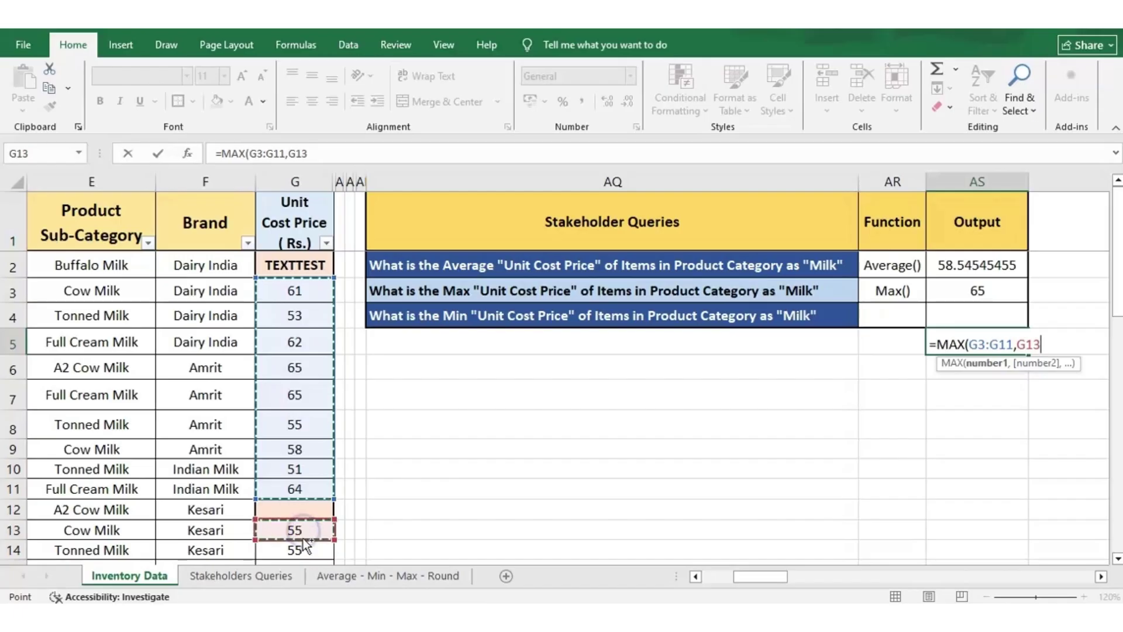
key(Return)
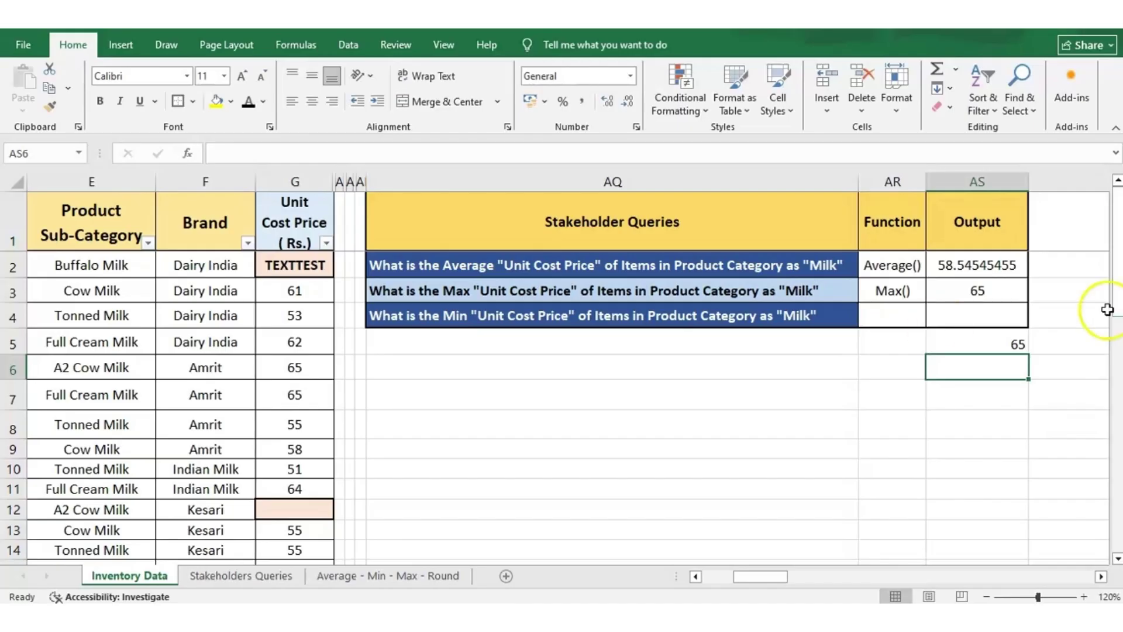
click(969, 349)
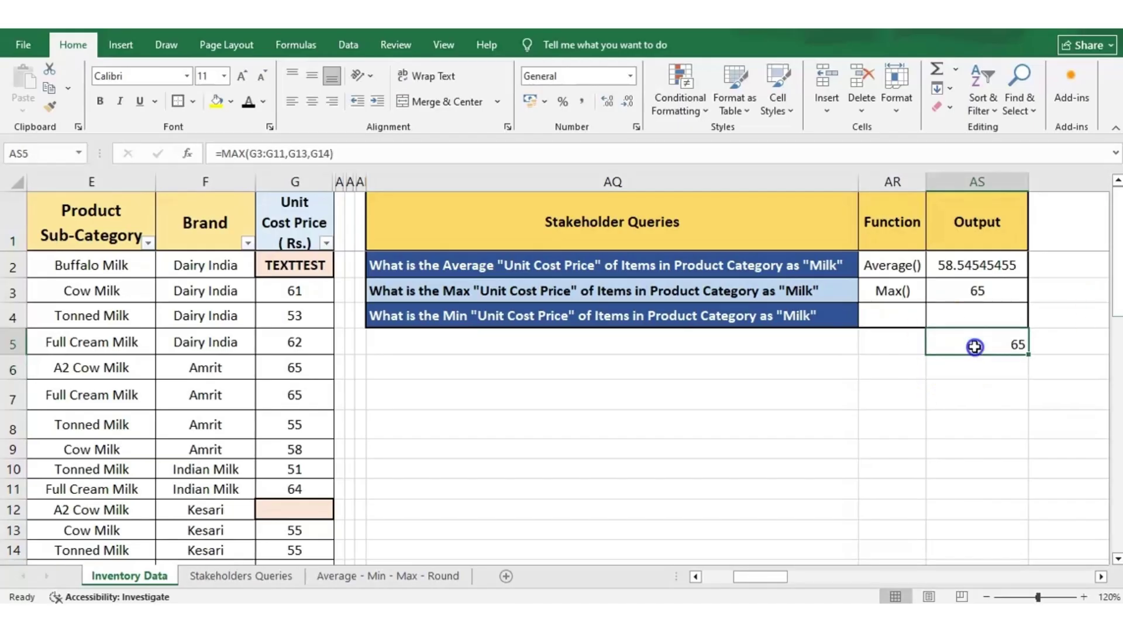
key(Delete)
key(Left)
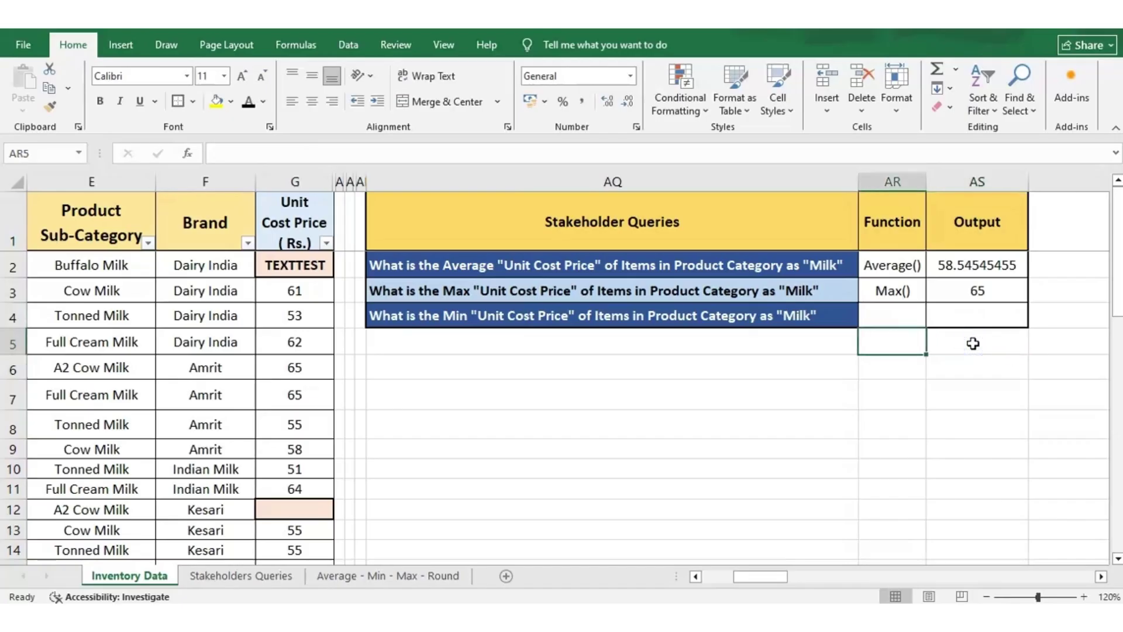
Step: Enter =MIN(G2:G14) in AS4 to show the minimum Milk unit cost price, 51
key(Up)
key(Left)
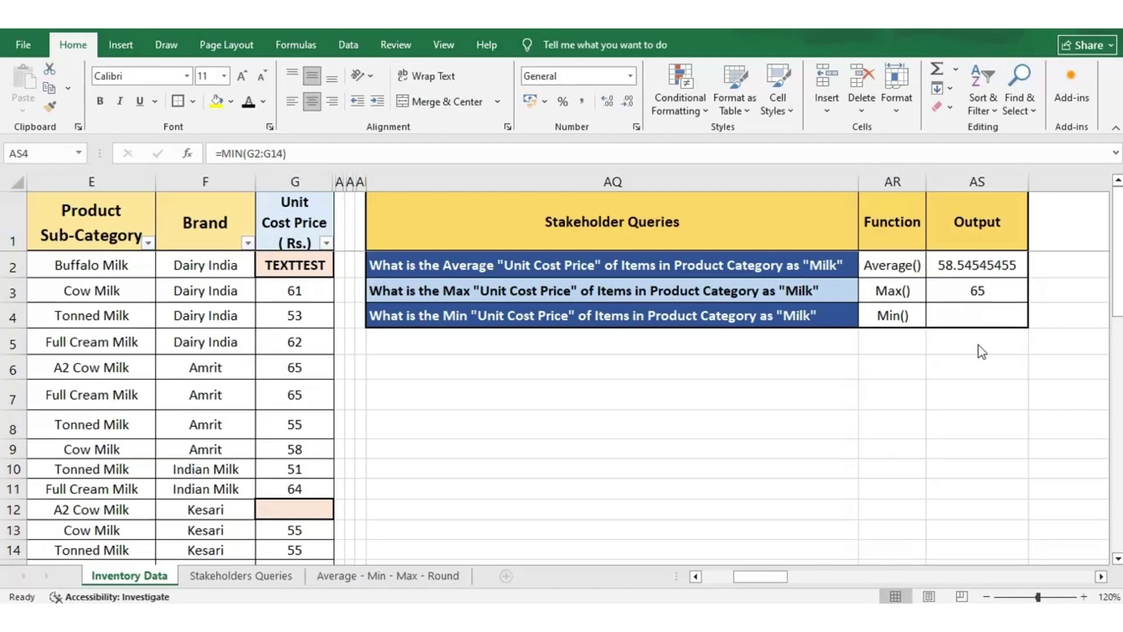
click(966, 316)
key(BackSpace)
text(=)
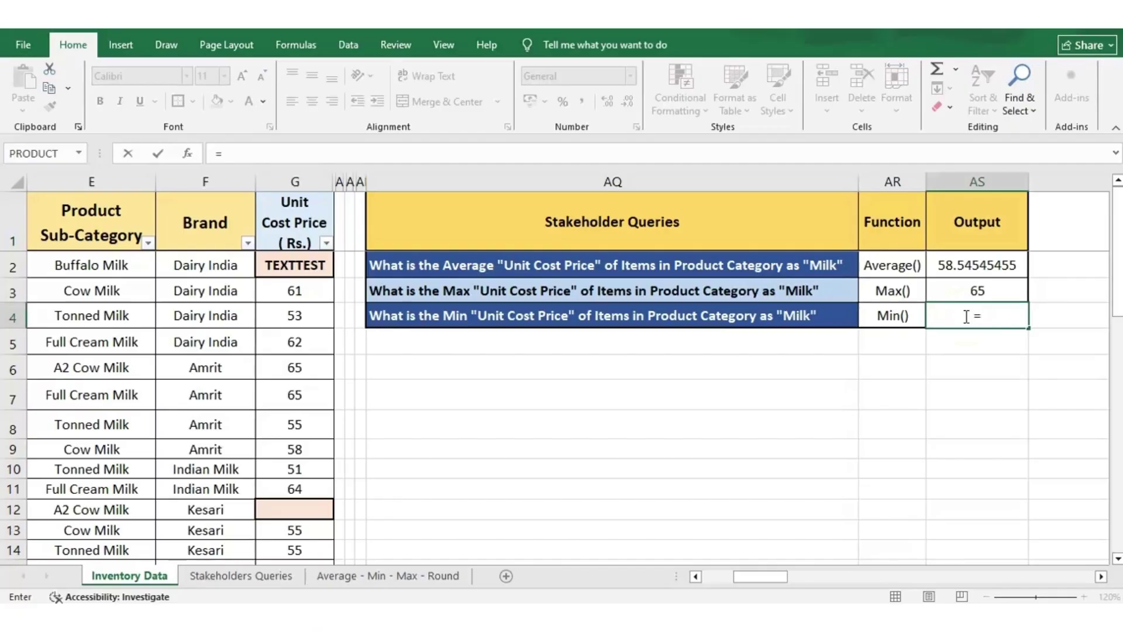
text(MIN()
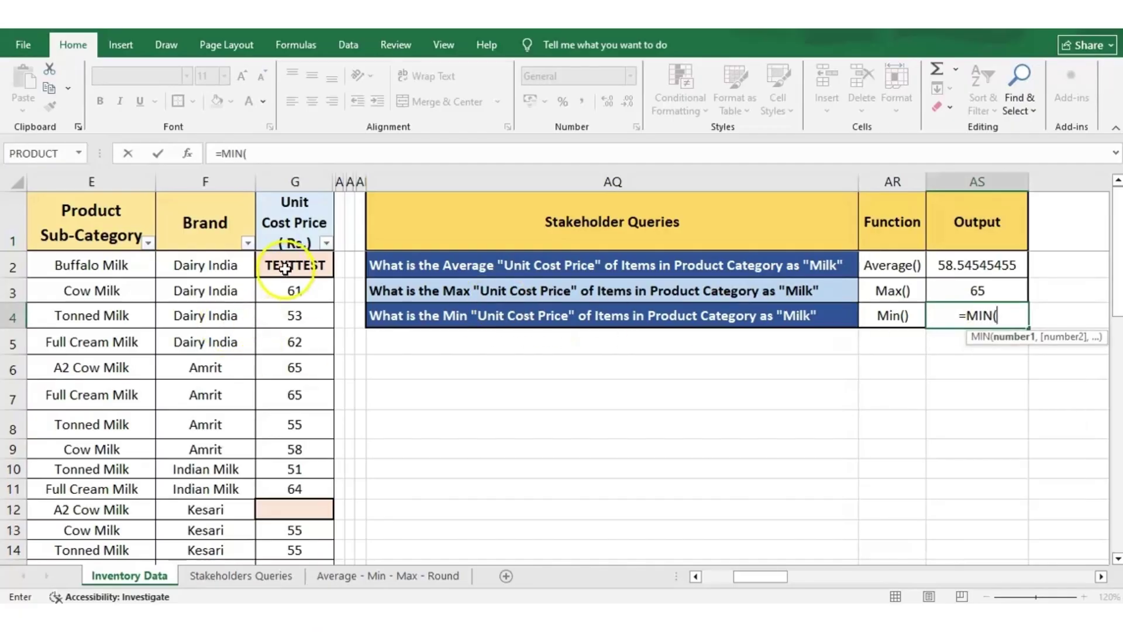
click(285, 267)
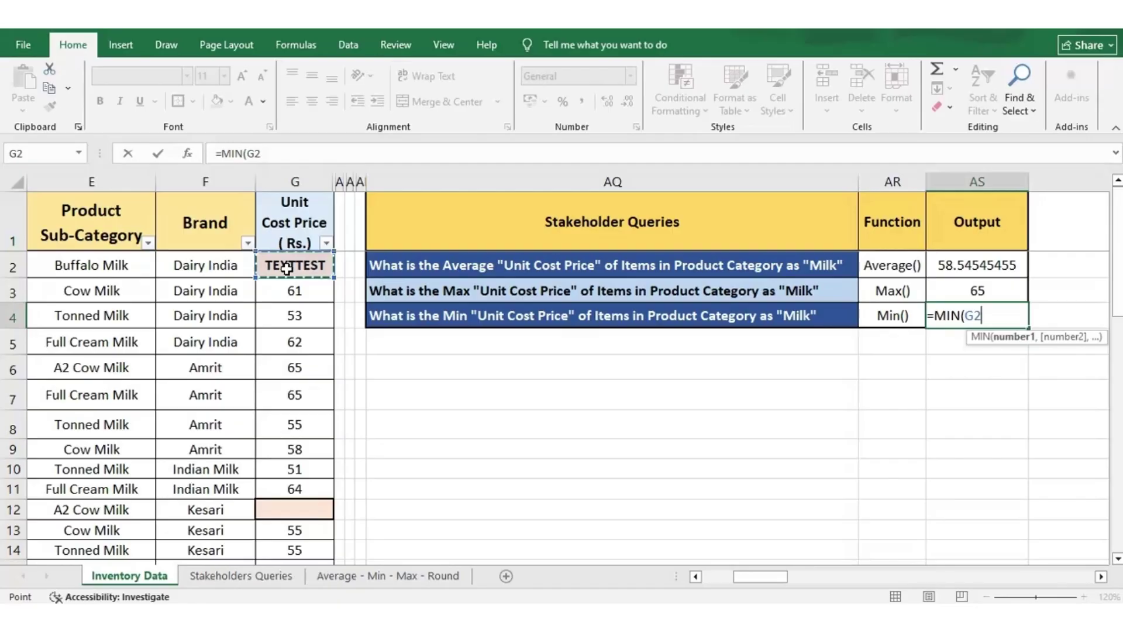
key(shift+Down)
key(shift+Down)
key(shift+Down)
key(shift+Down)
key(shift+Down)
key(shift+Down)
key(shift+Down)
key(shift+Down)
key(shift+Down)
key(shift+Down)
key(shift+Down)
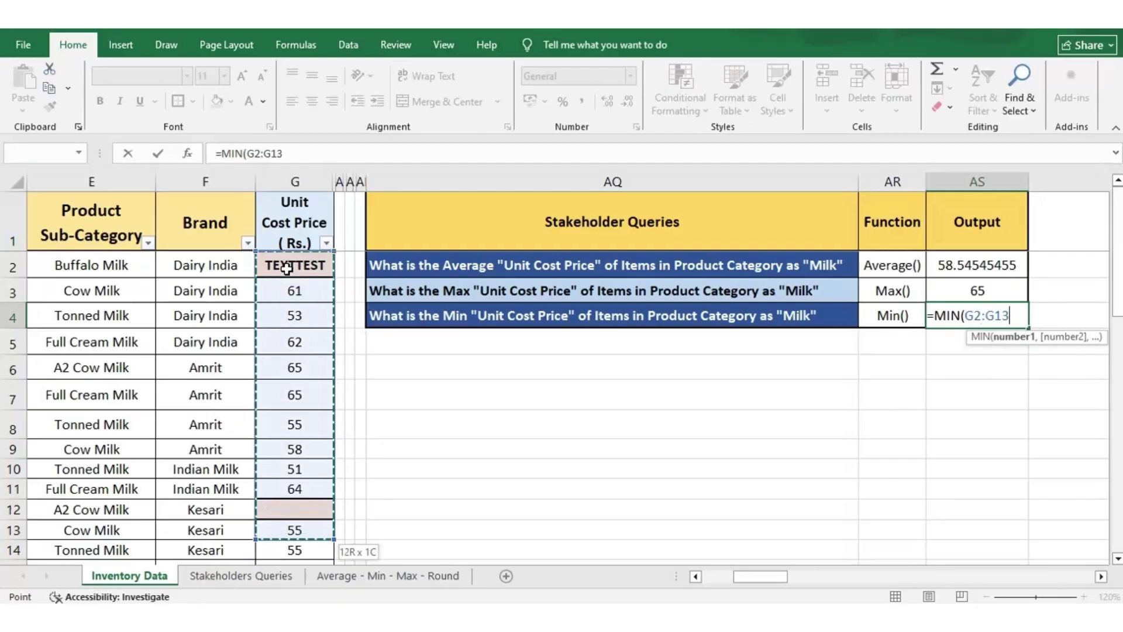
key(shift+Down)
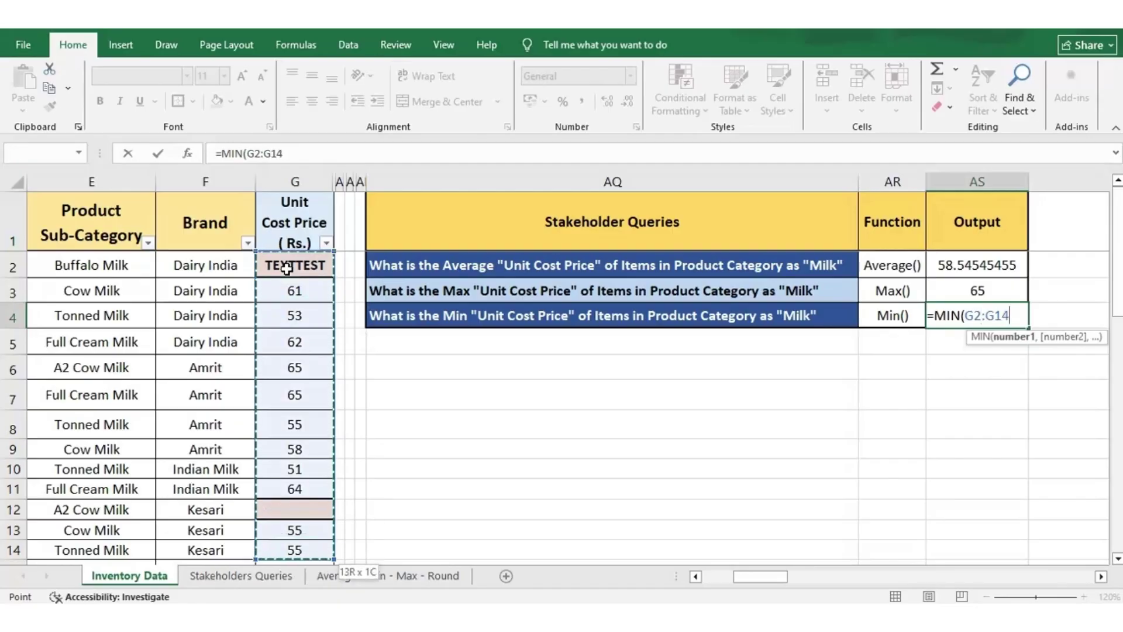
key(ctrl+Return)
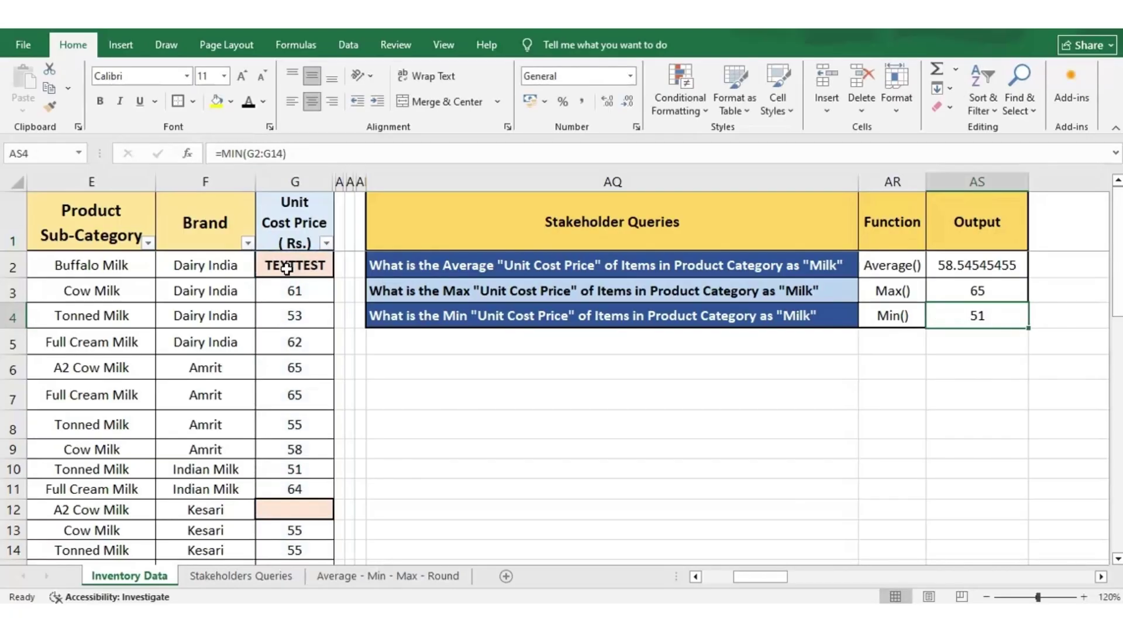
click(312, 289)
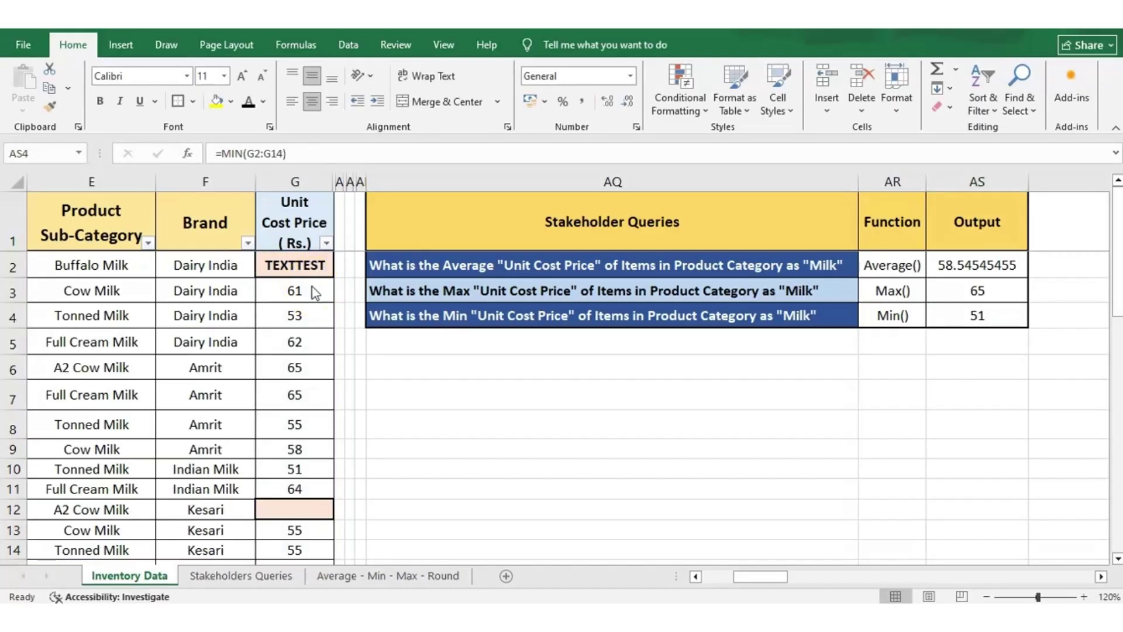